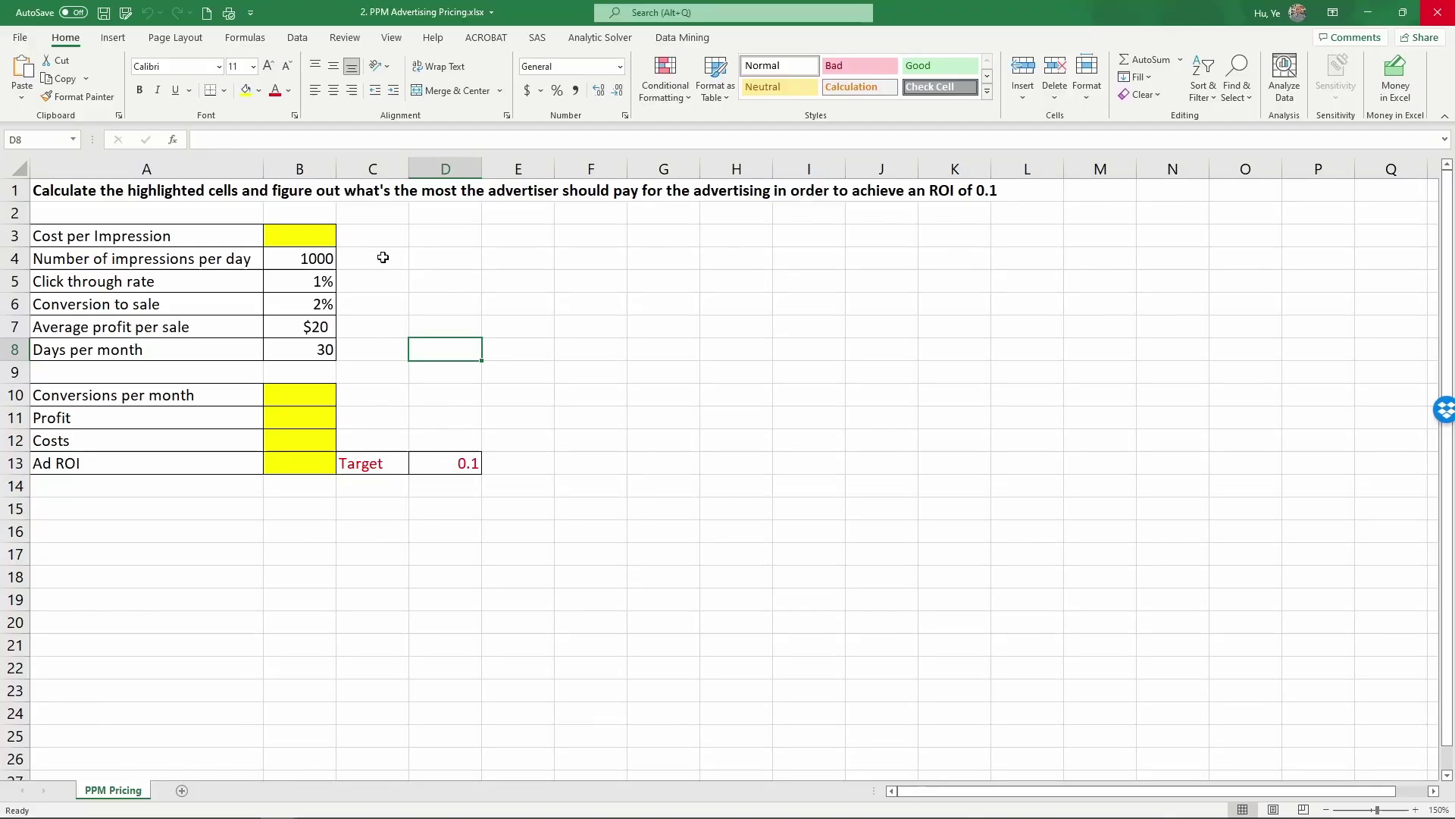
Enter 0.01 as the cost per impression in B3.
left_click_drag(367, 464, 445, 461)
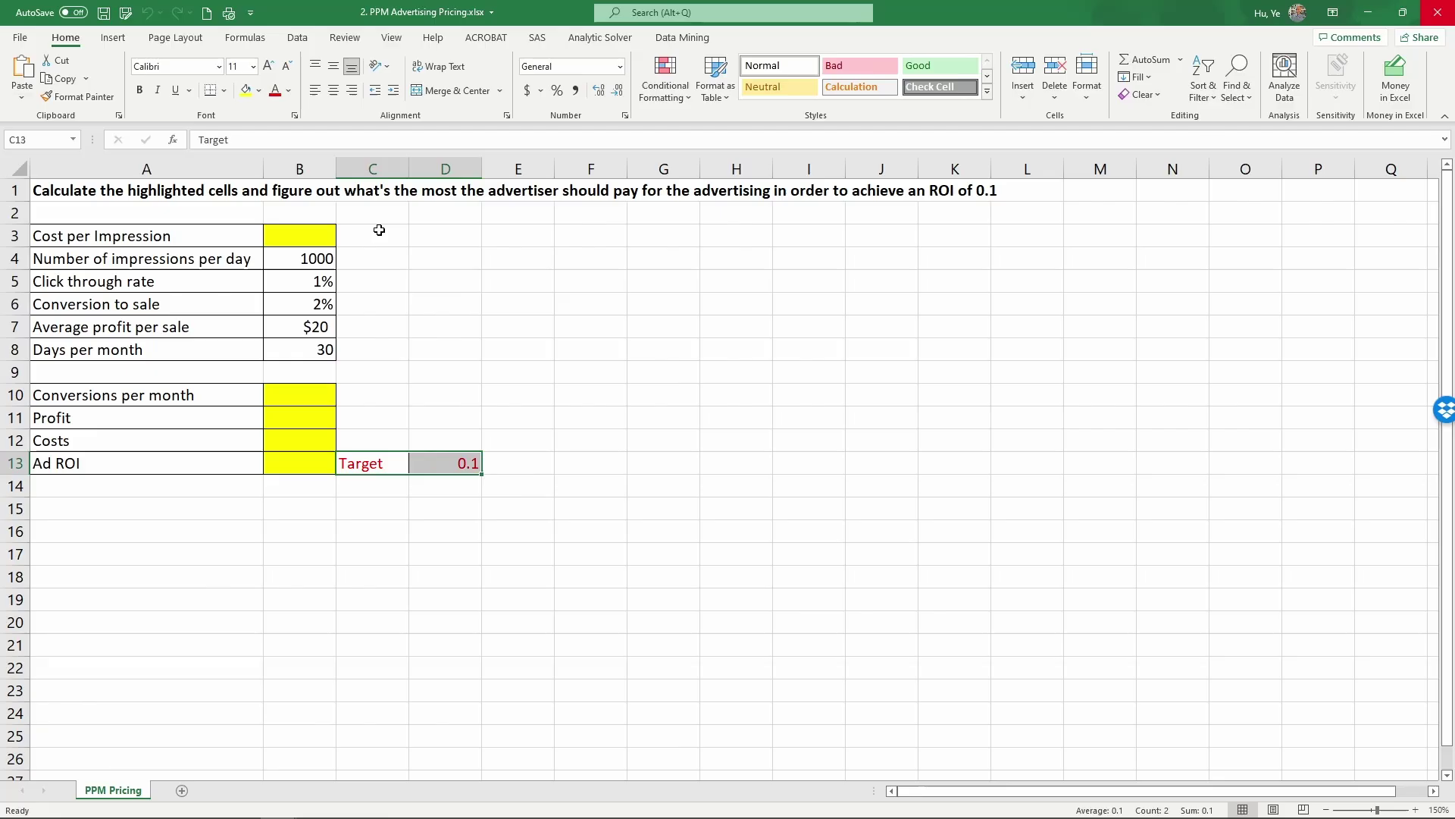
left_click(296, 233)
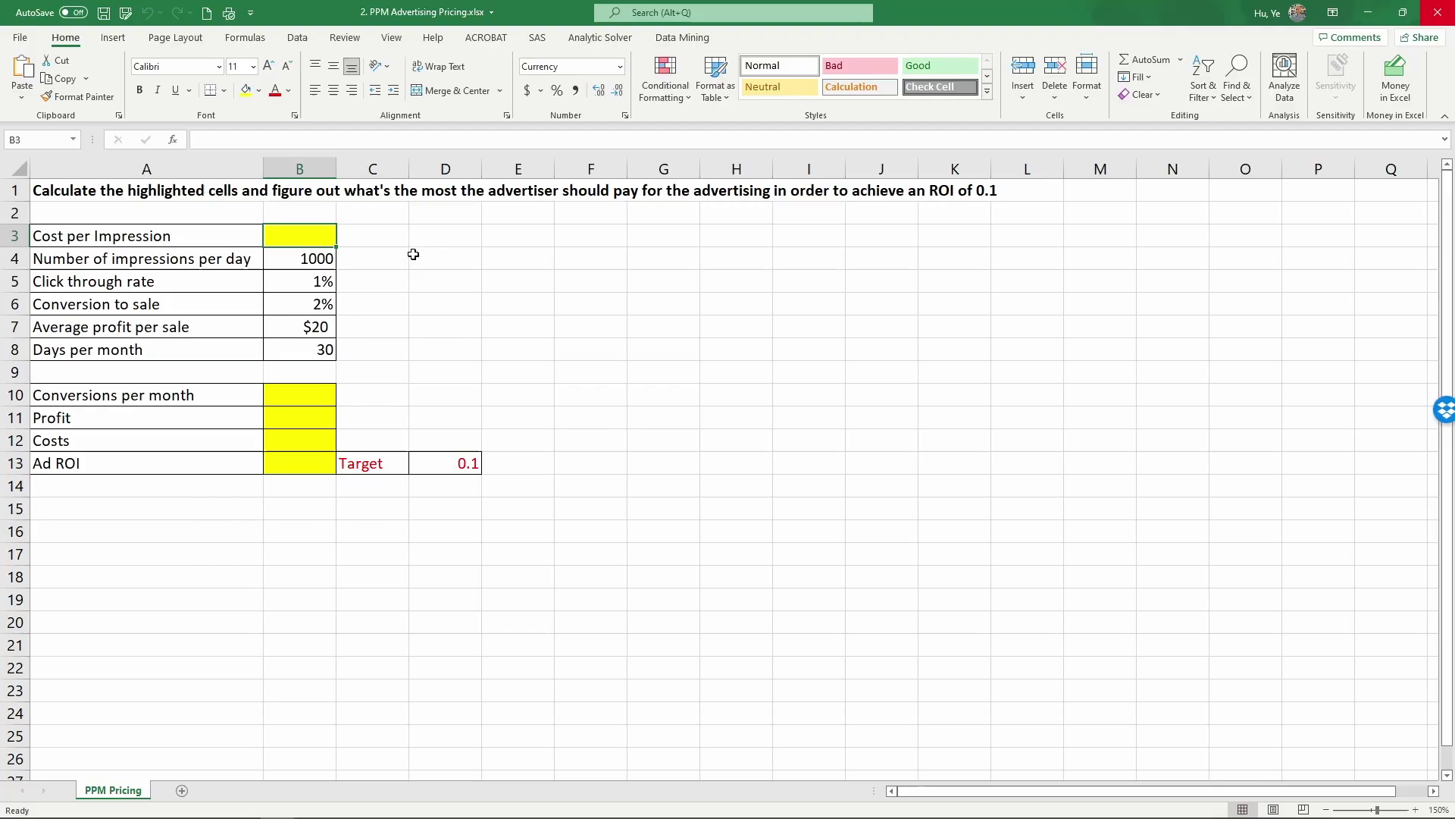
type("0.01")
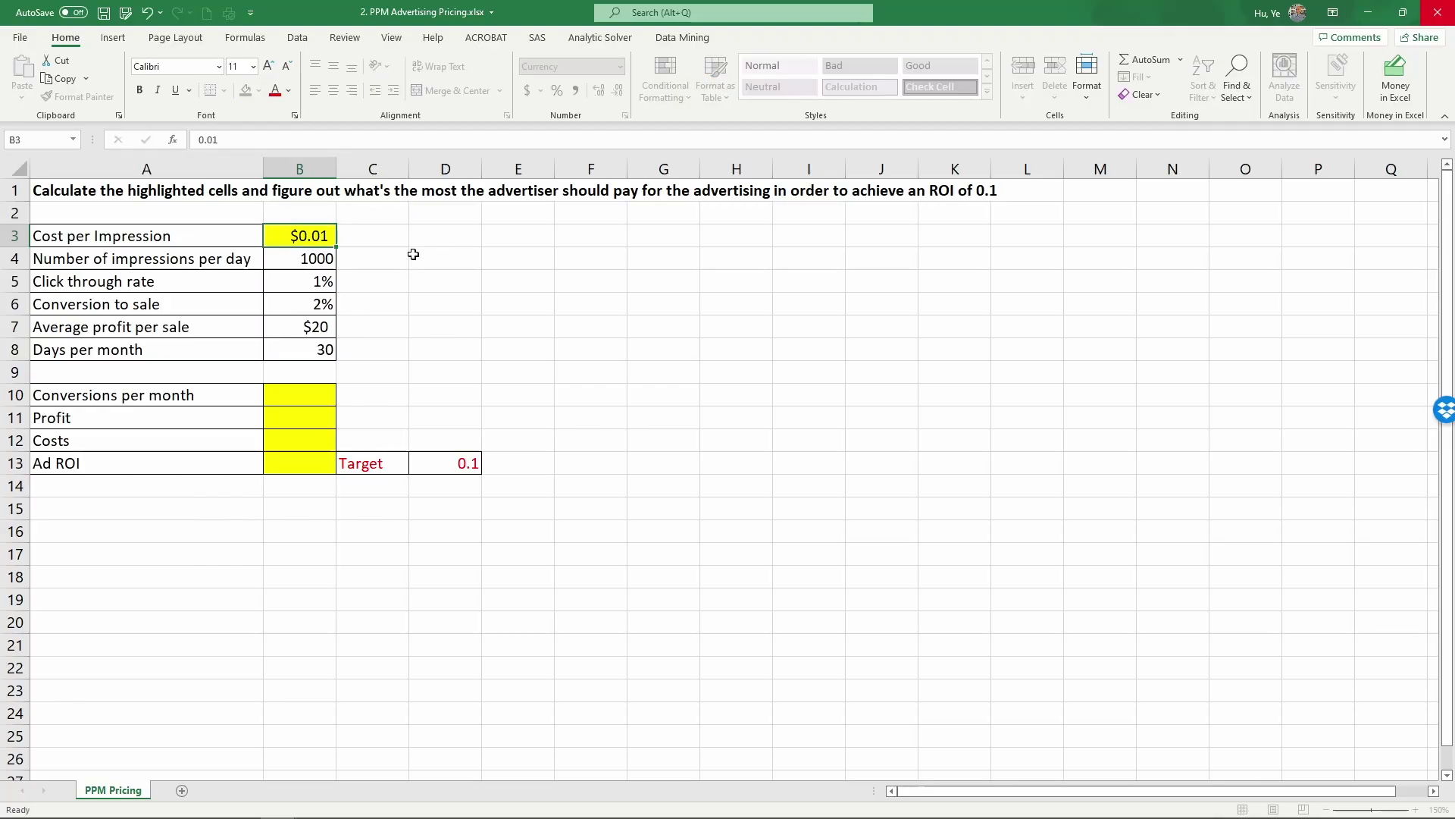
key("Return")
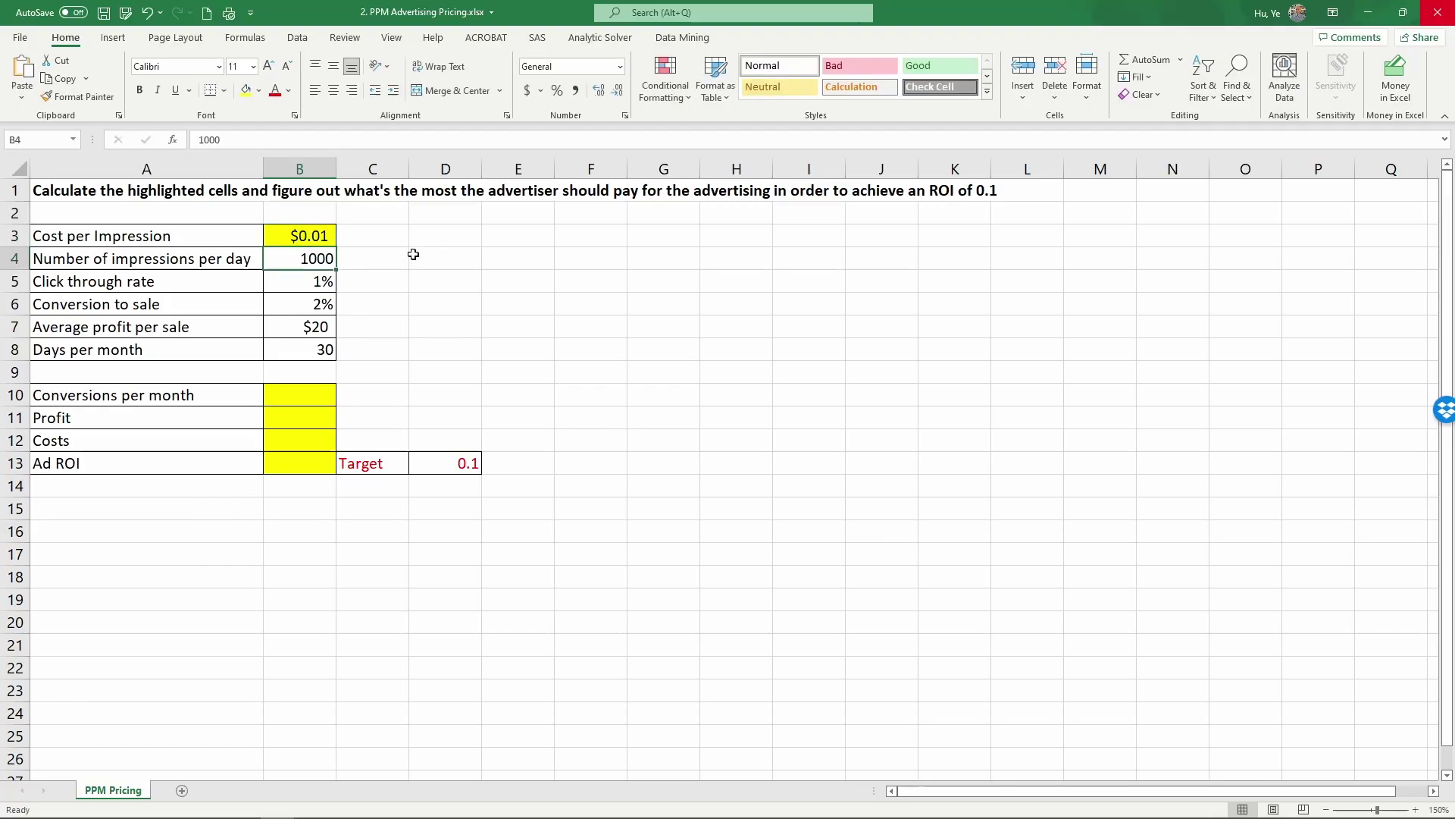
Review the still-empty conversions, profit, costs and Ad ROI cells.
left_click(295, 393)
left_click(293, 417)
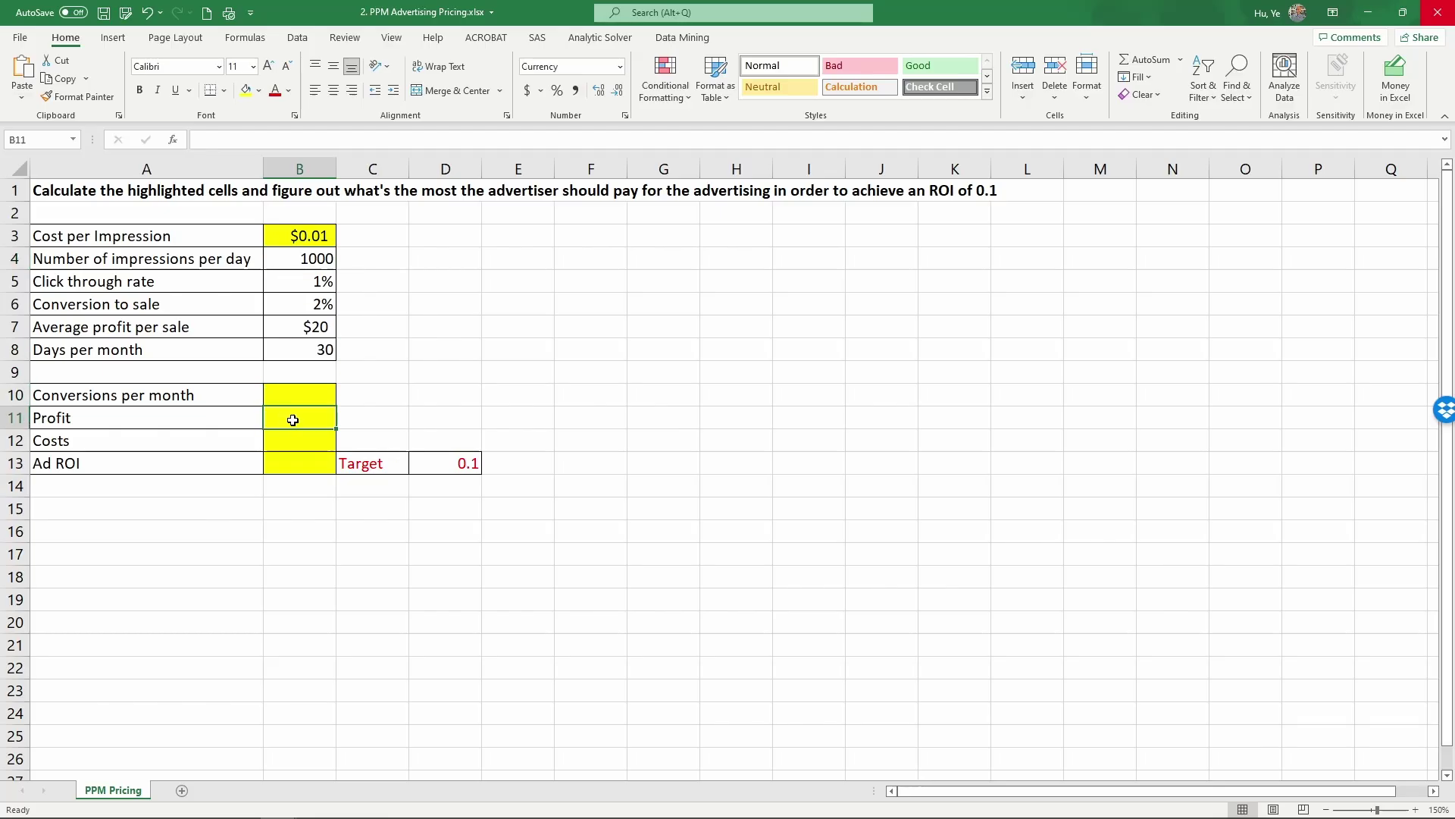
left_click(291, 444)
left_click(291, 462)
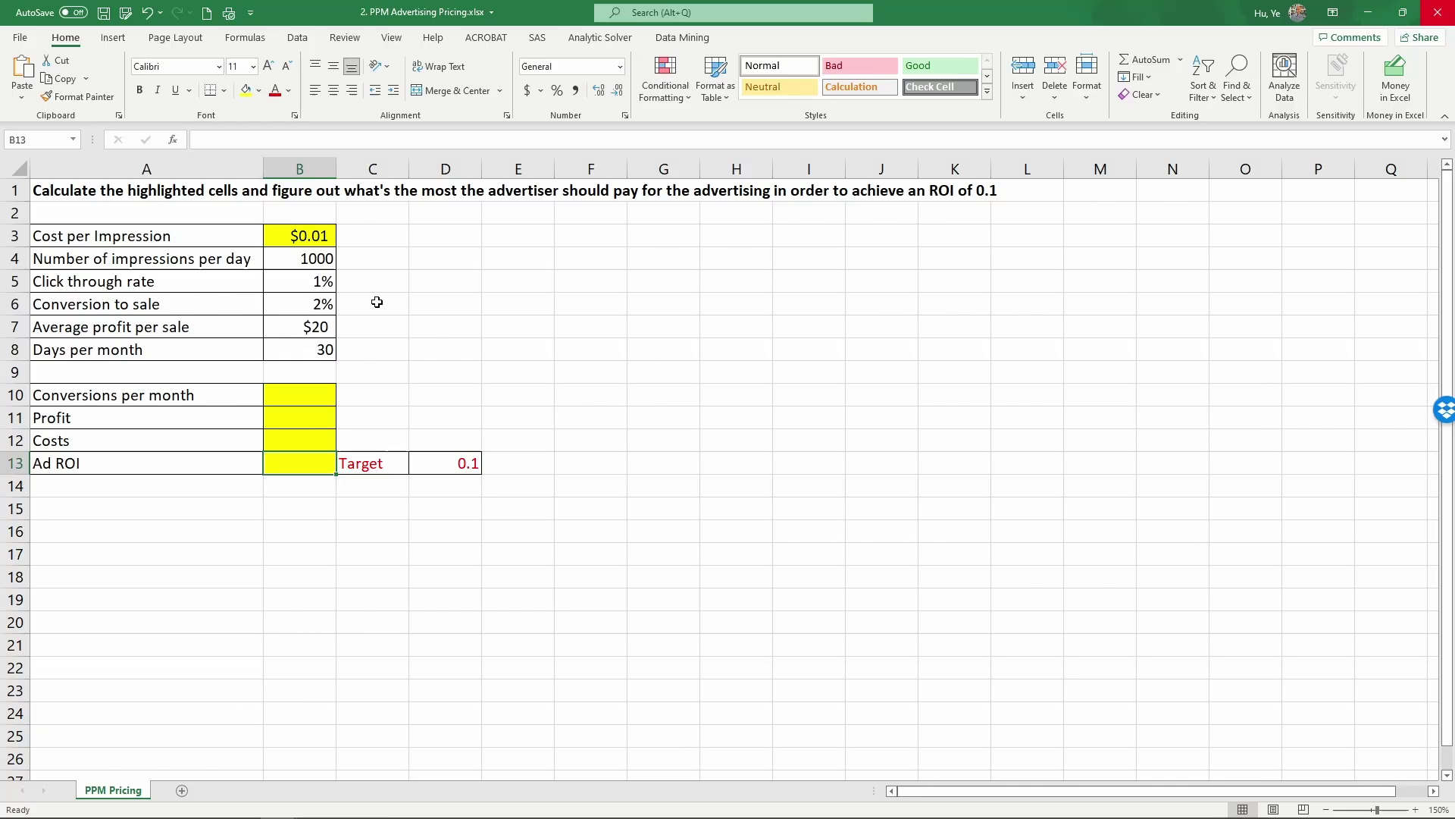
left_click(304, 234)
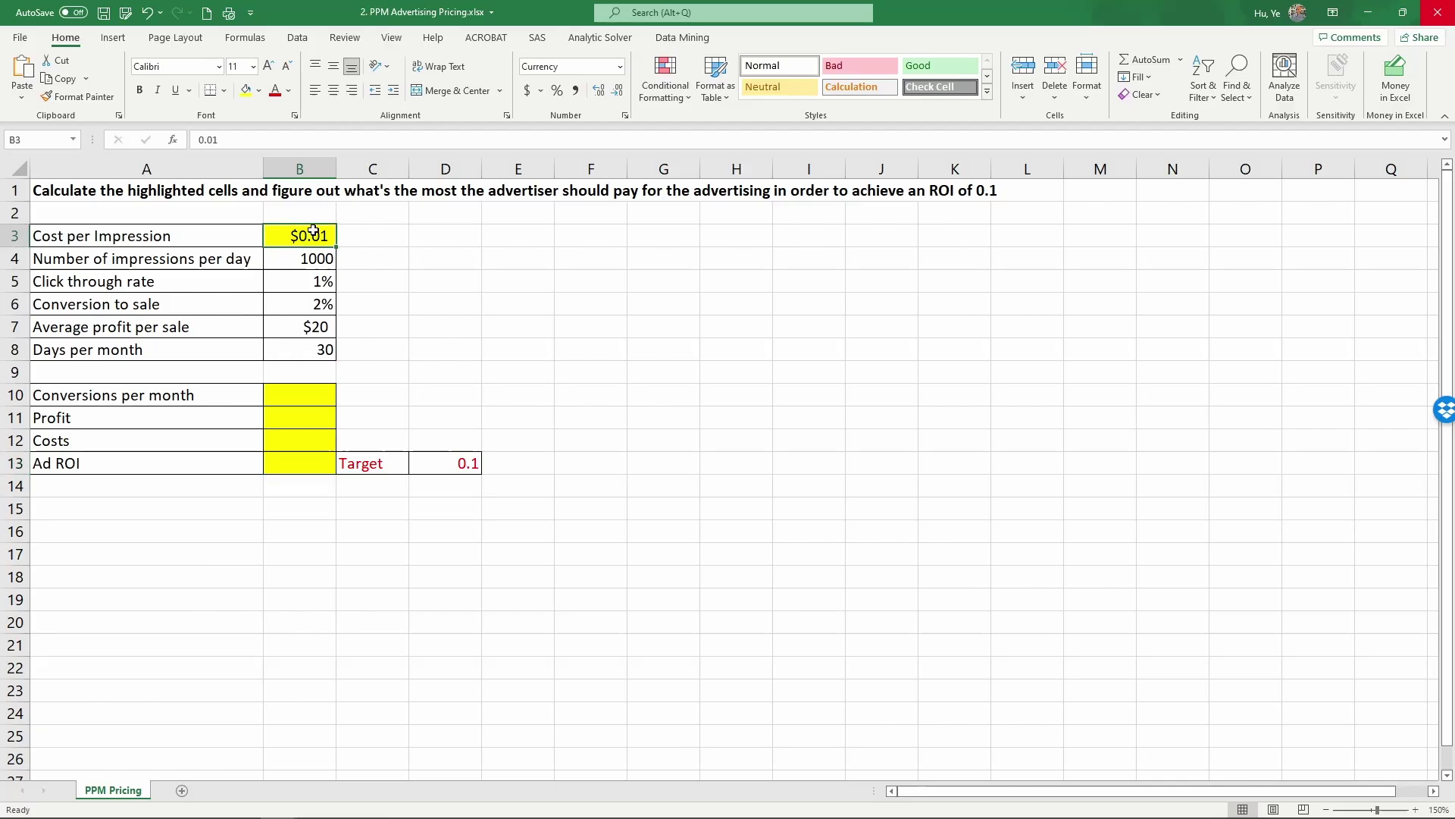
Add a <<< marker in C3 beside the $0.01 cost per impression.
left_click(362, 237)
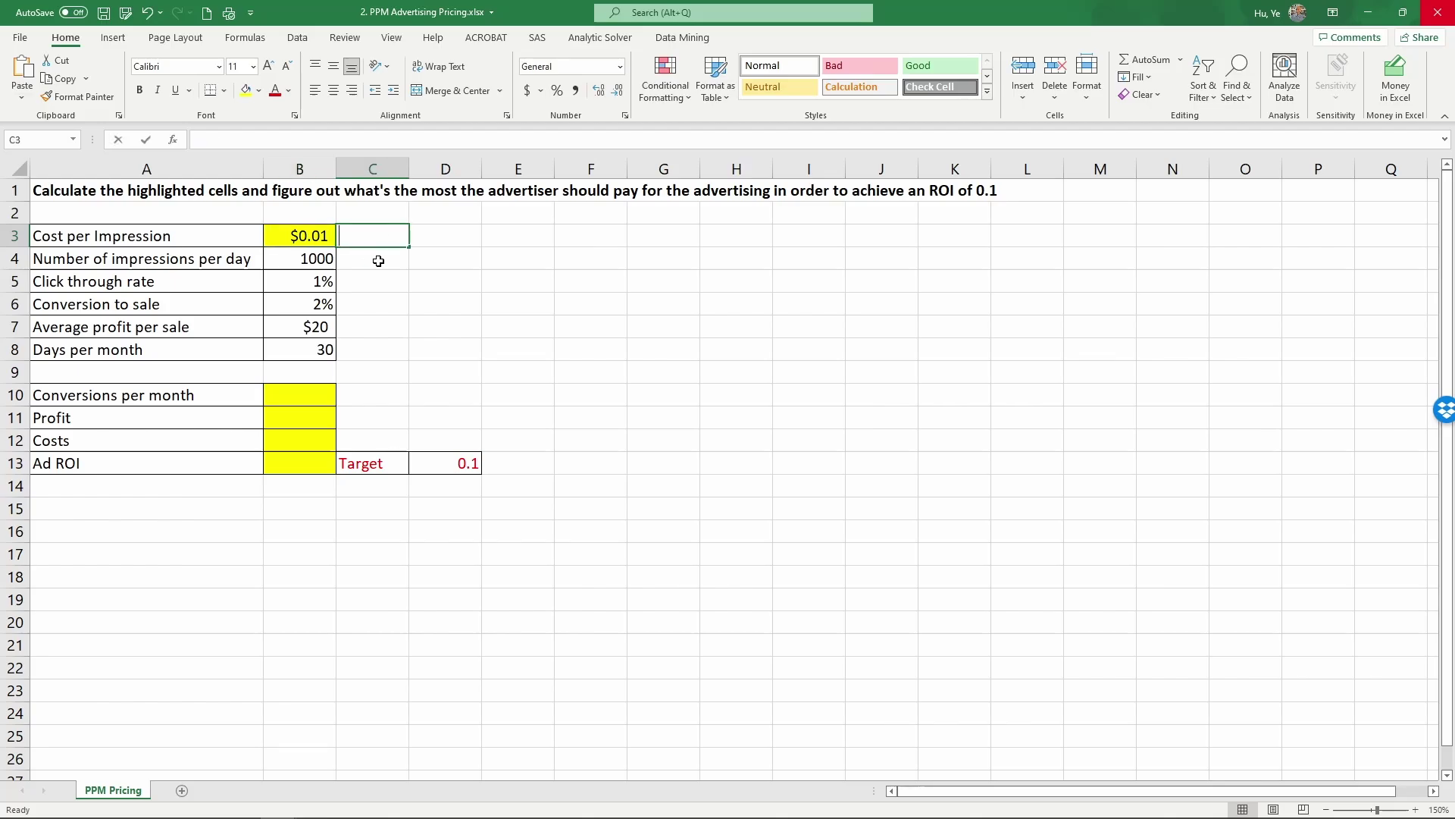
type("<<<")
key("Return")
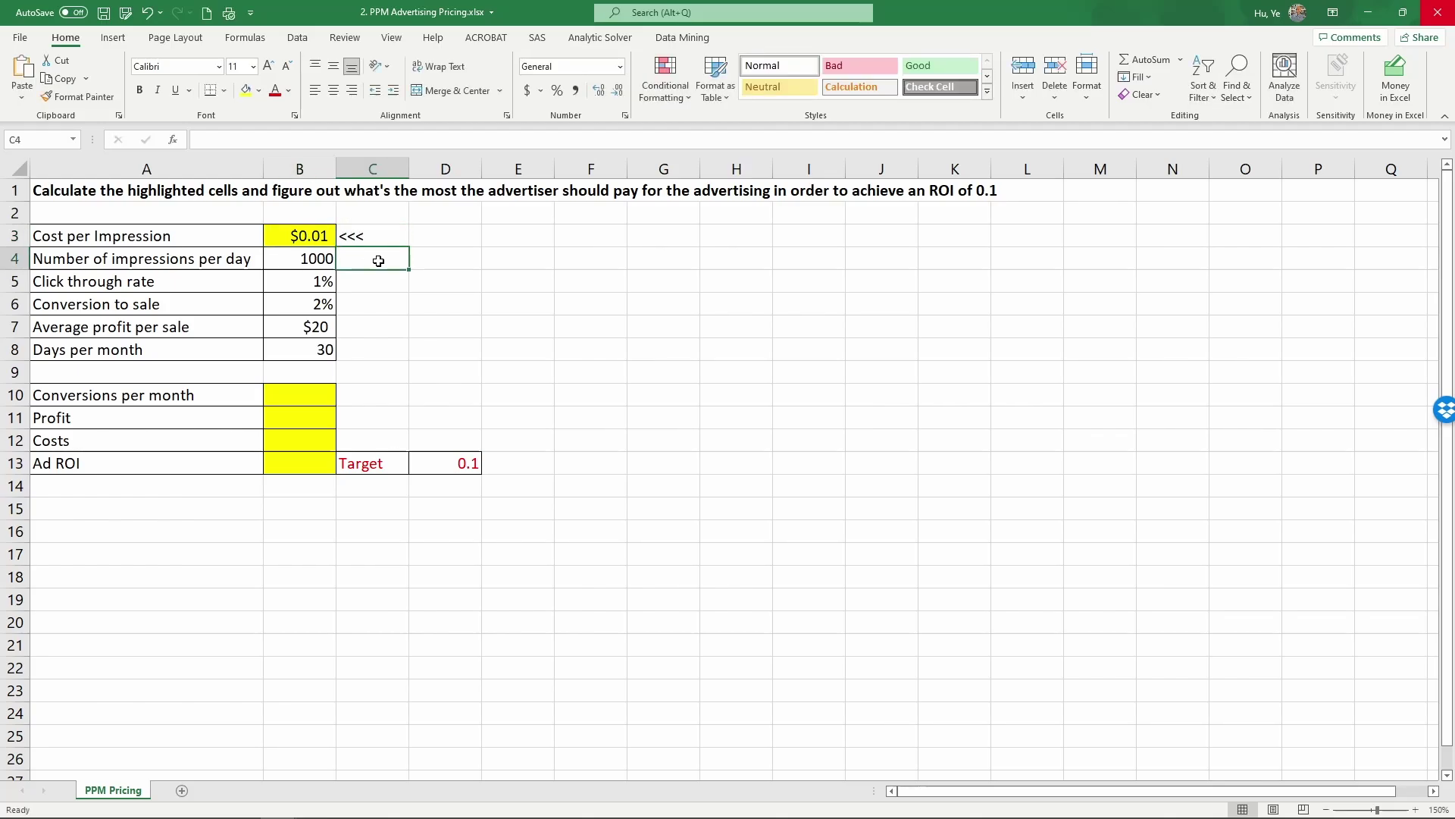
key("Up")
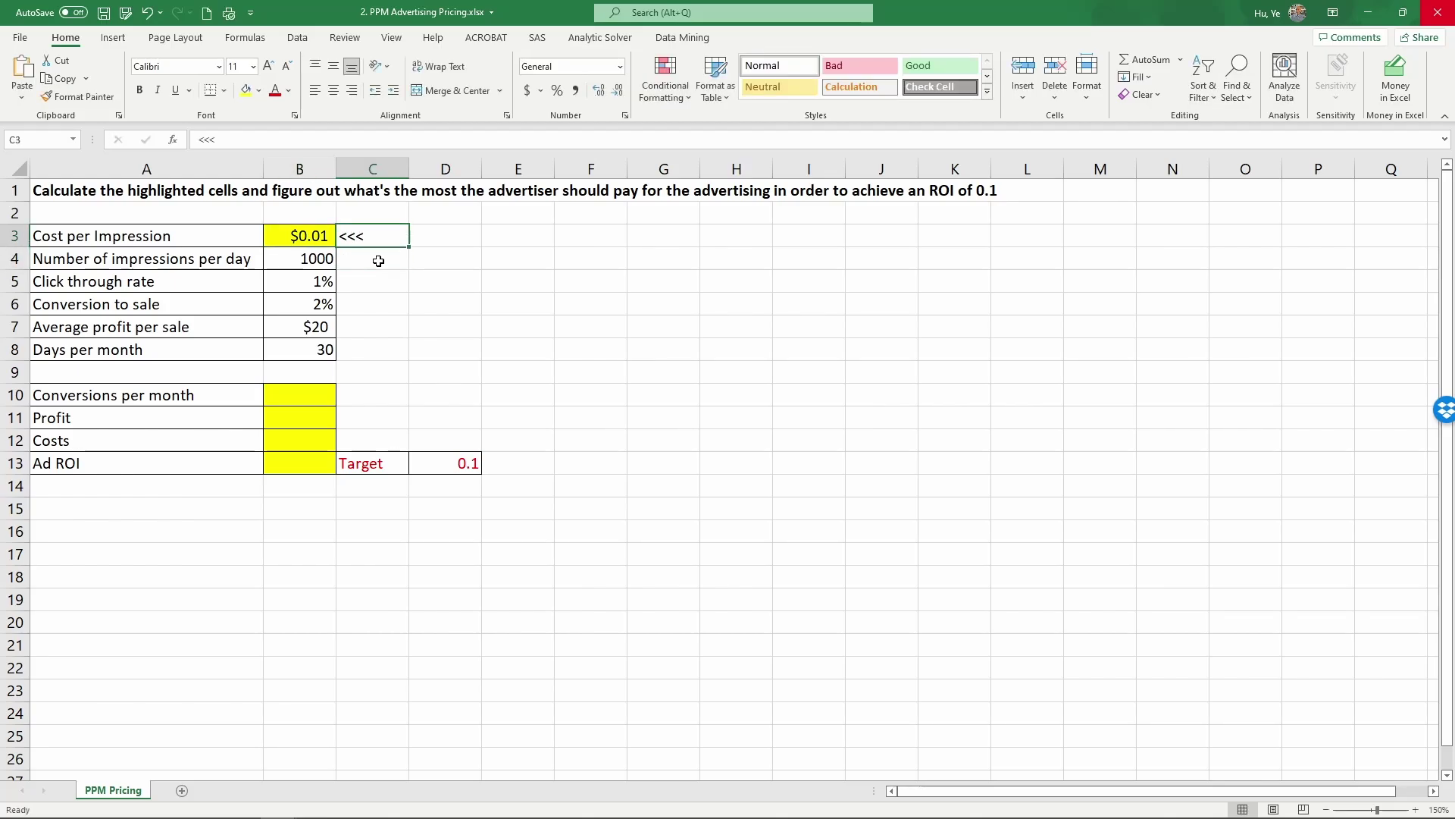
left_click(315, 238)
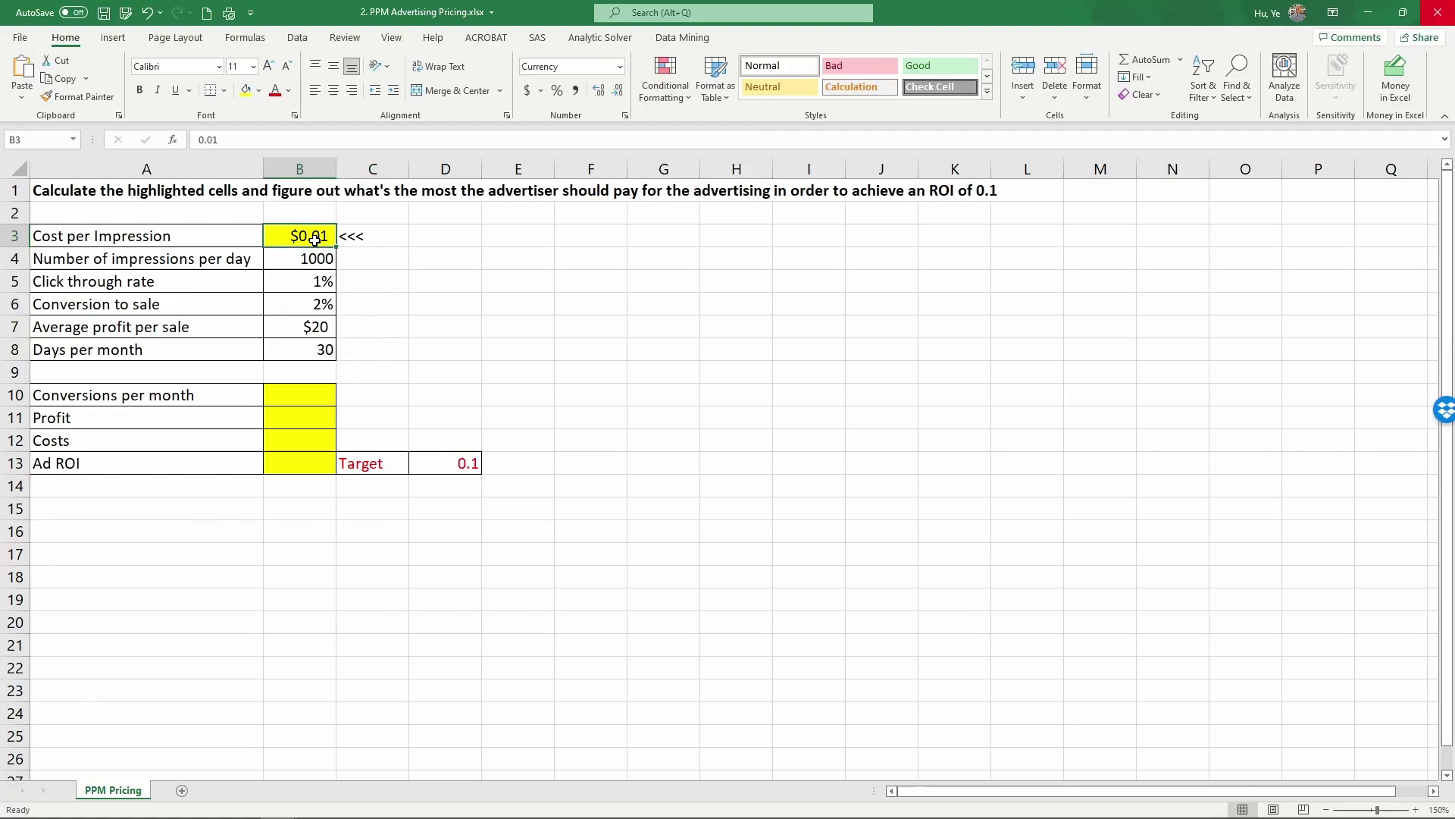
left_click(300, 470)
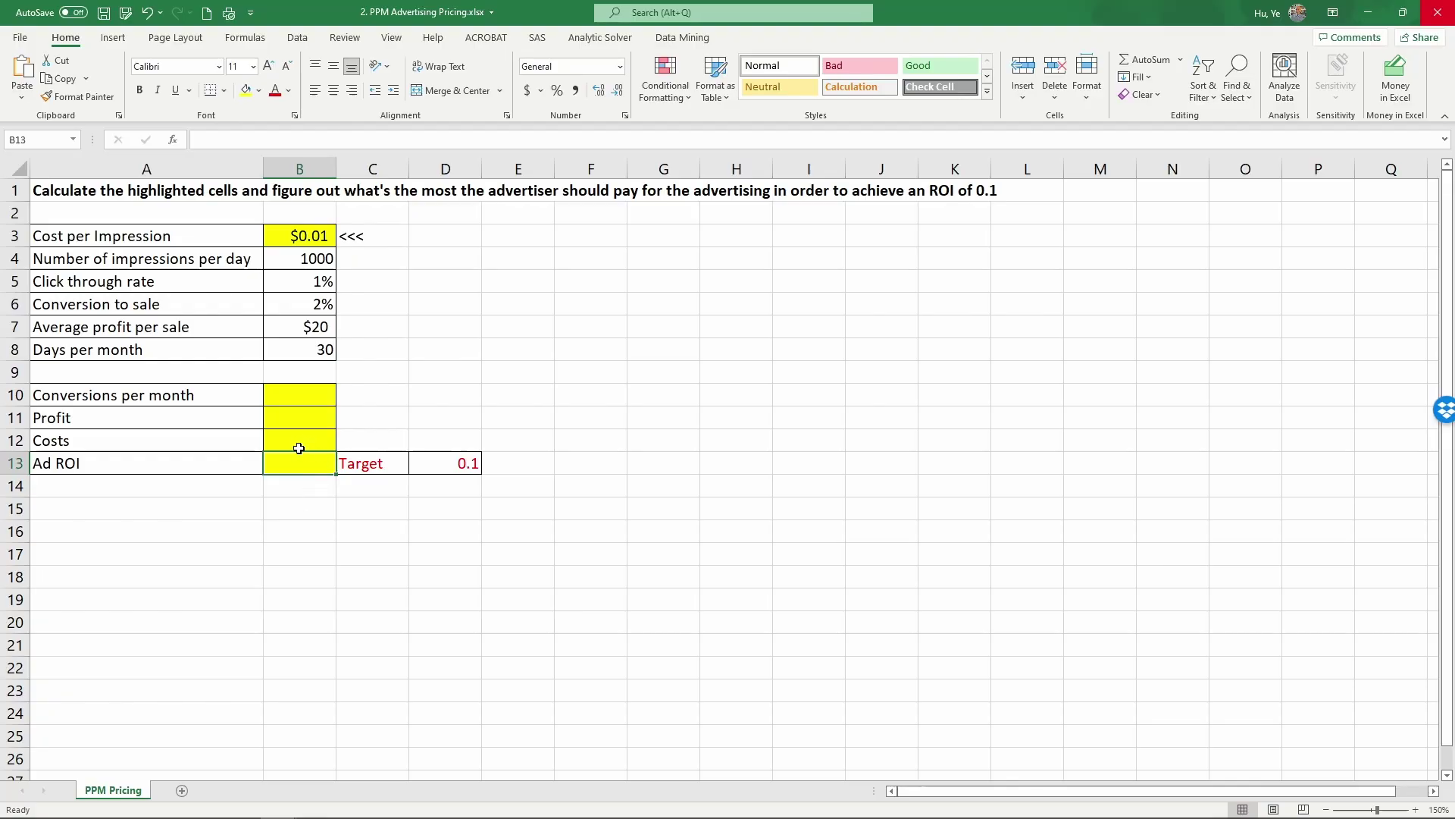
left_click(300, 396)
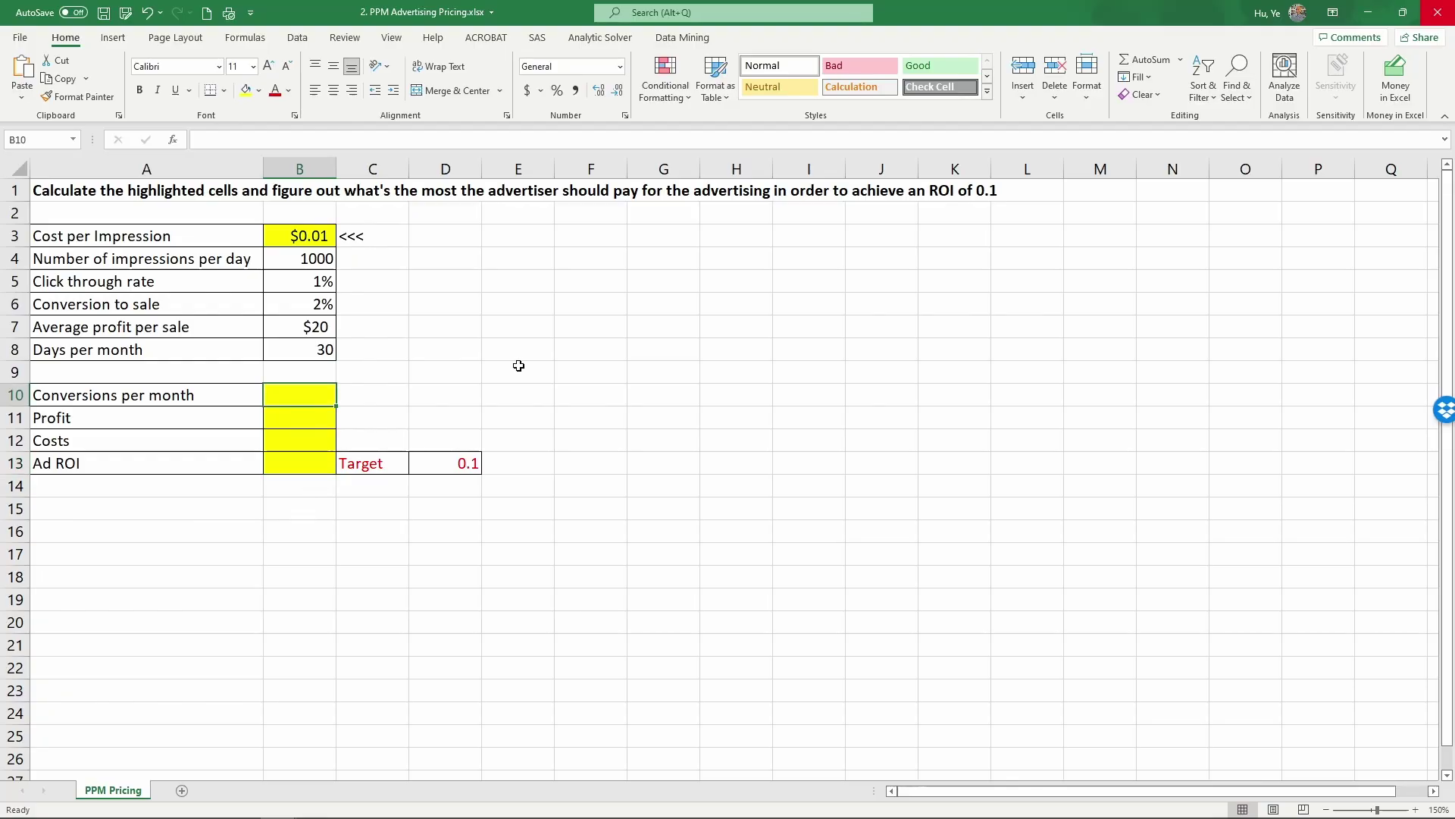
Enter =B4*B8*B5*B6 in B10 so conversions per month show 6.
type("=")
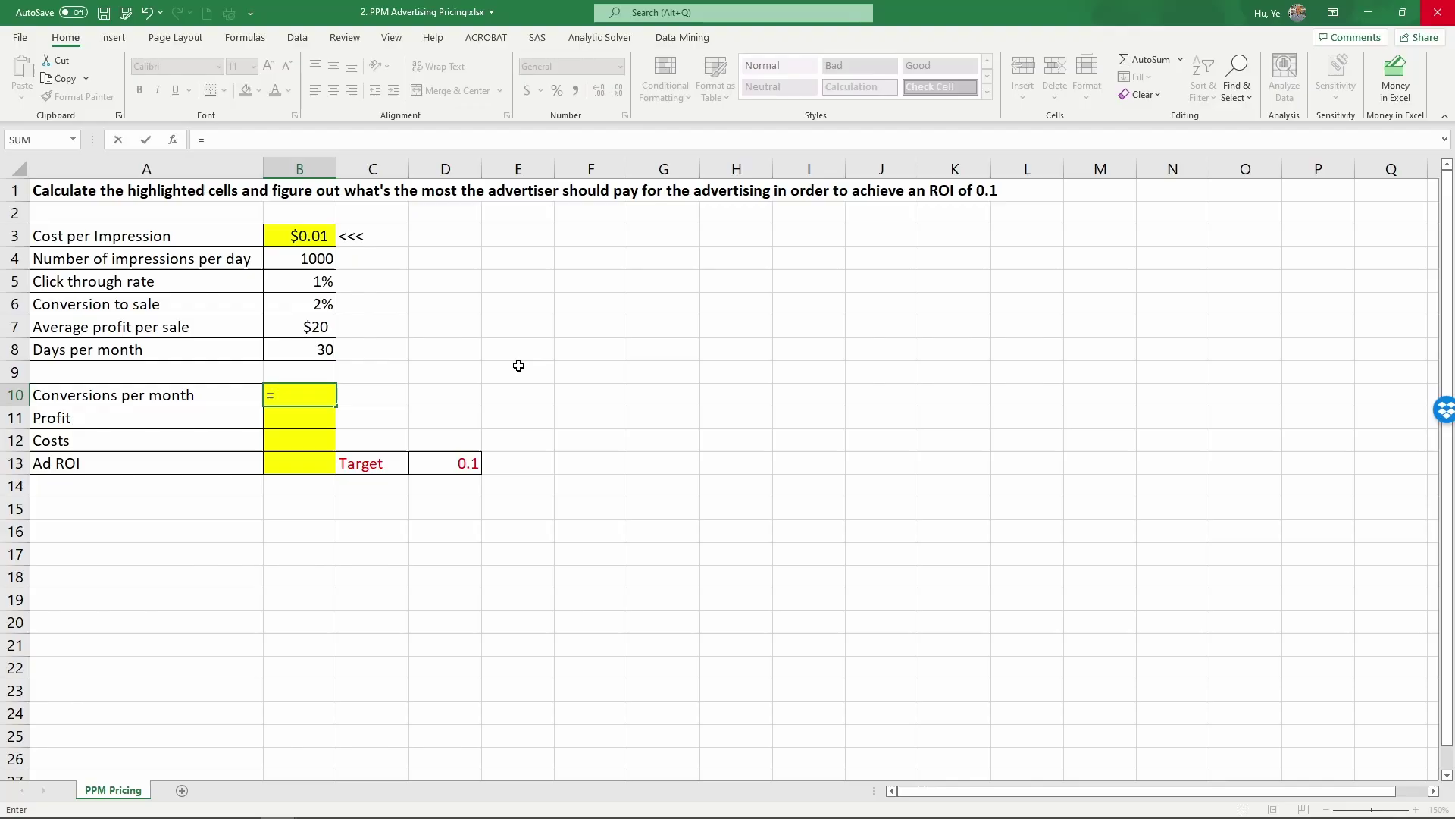
left_click(295, 259)
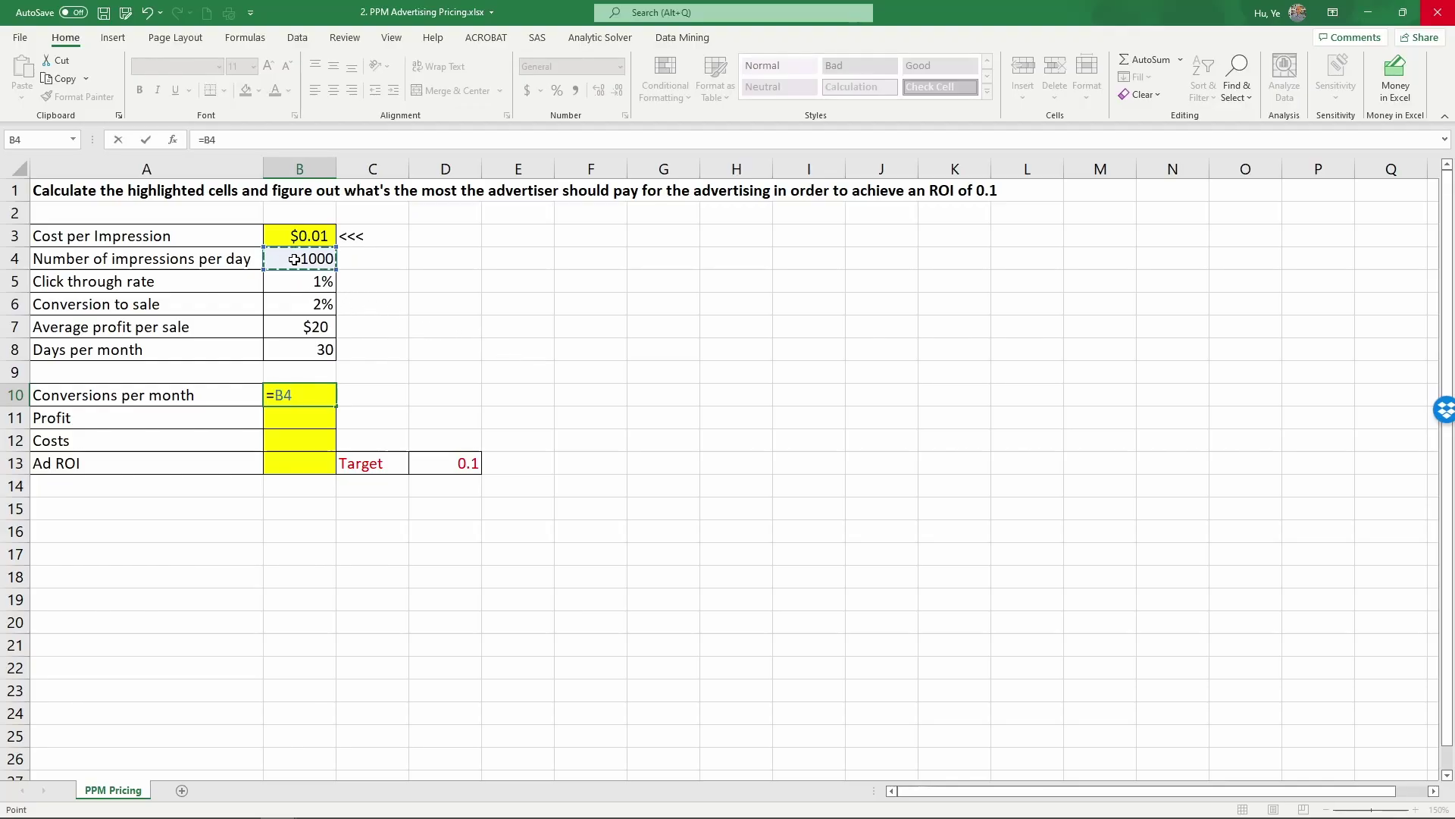
type("*")
left_click(294, 350)
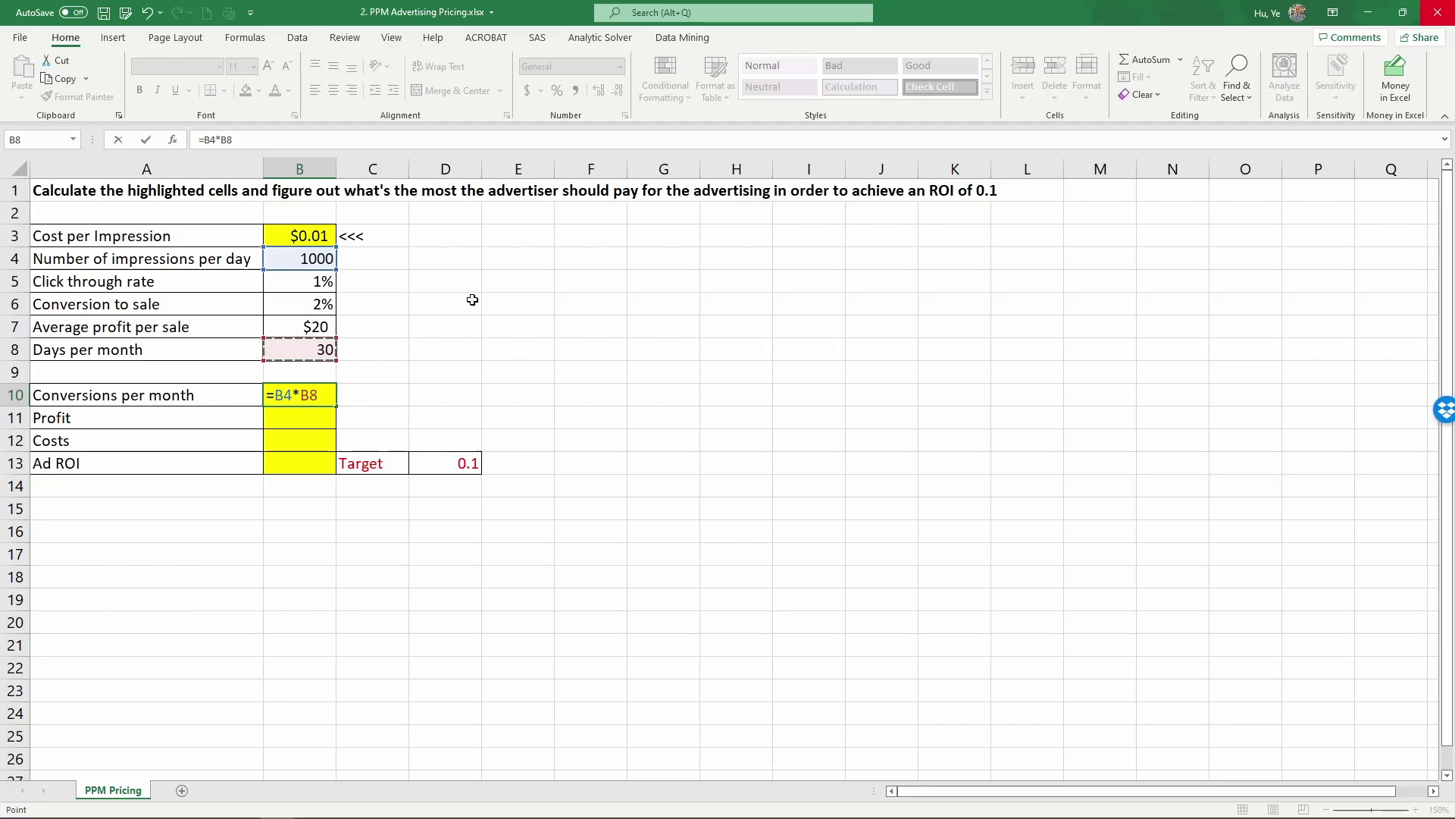
type("*")
left_click(299, 285)
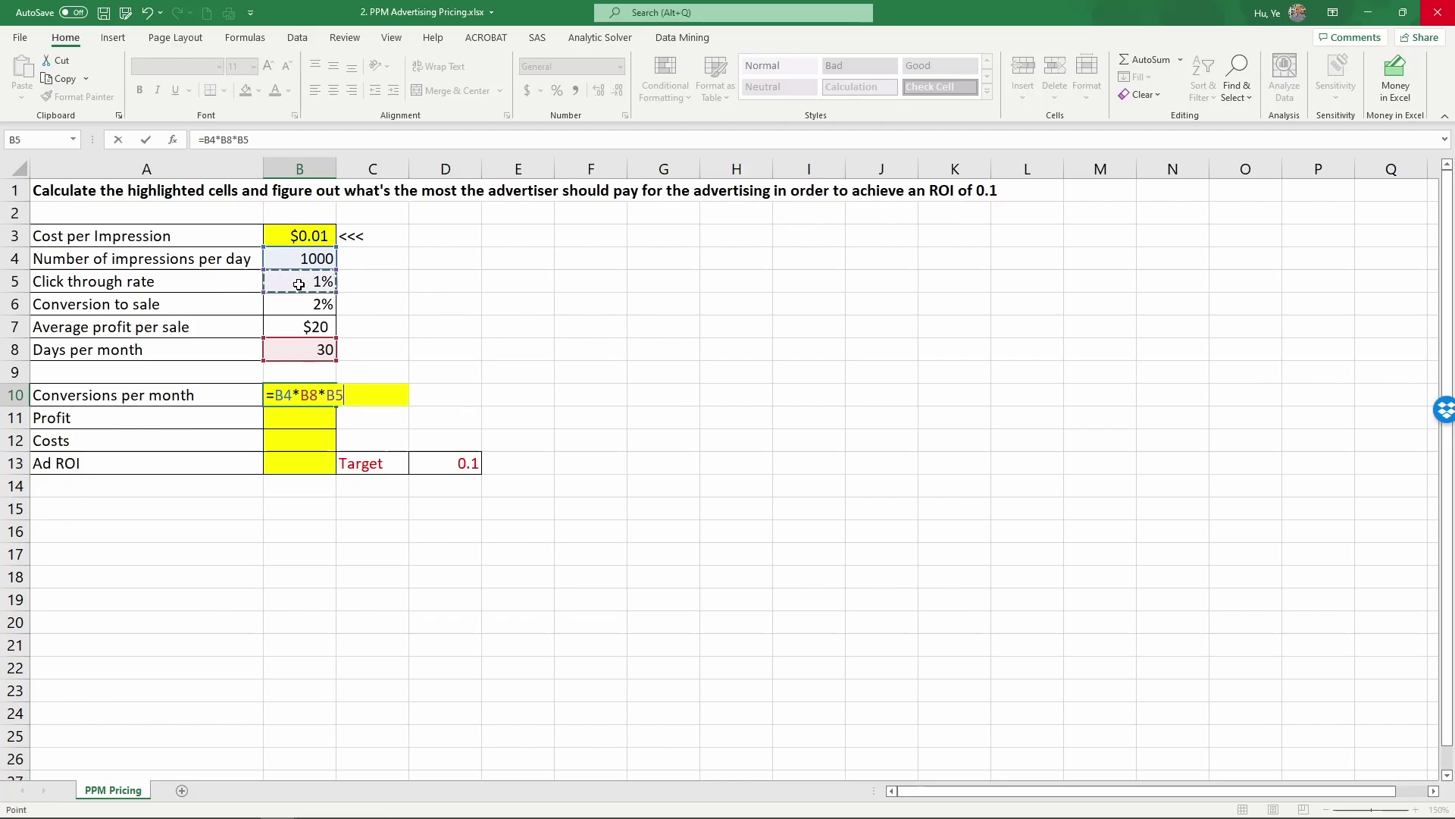
type("*")
left_click(305, 308)
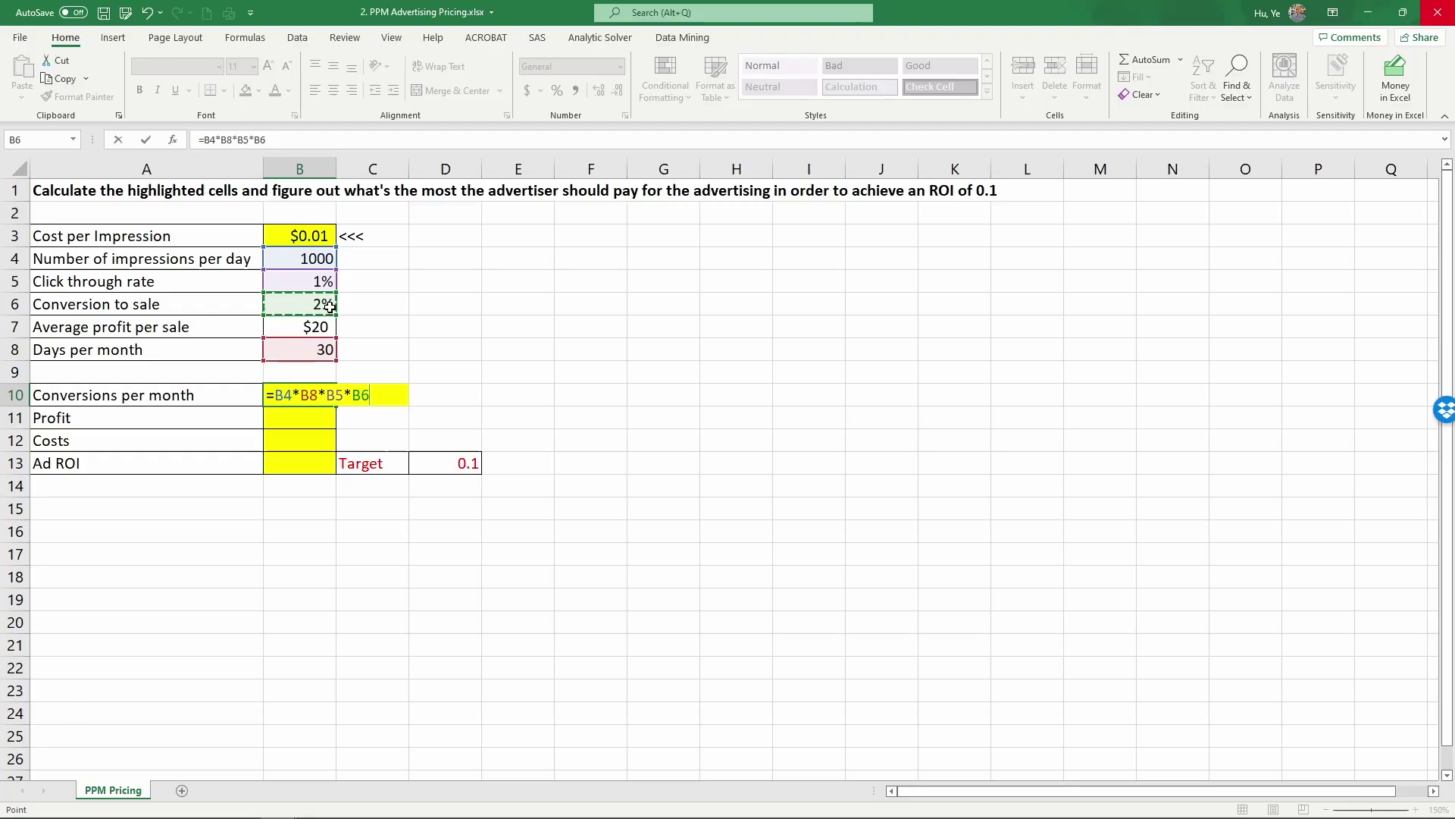
key("Return")
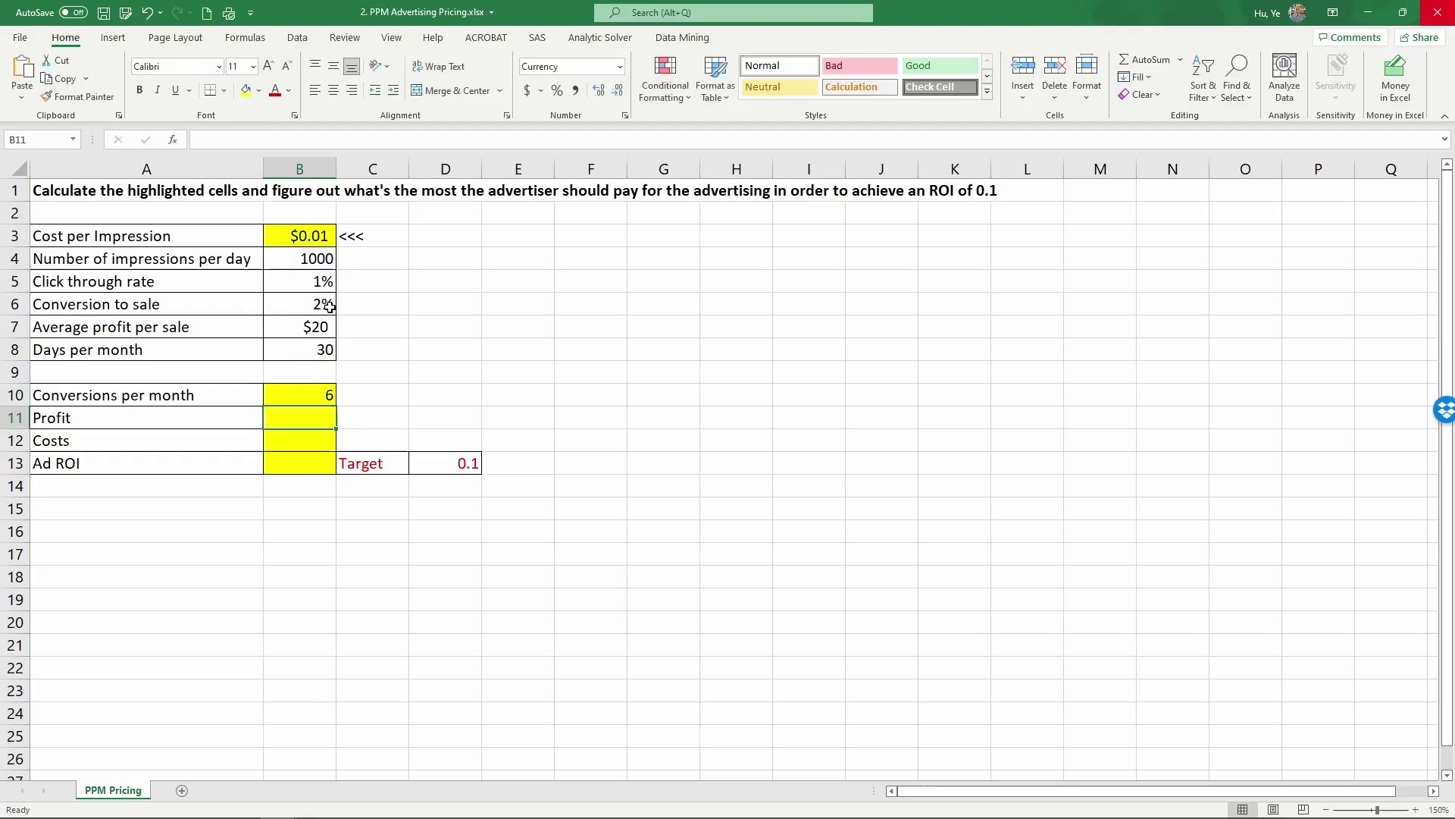
Calculate Profit in B11 as average profit per sale × conversions per month, giving $120.
type("=")
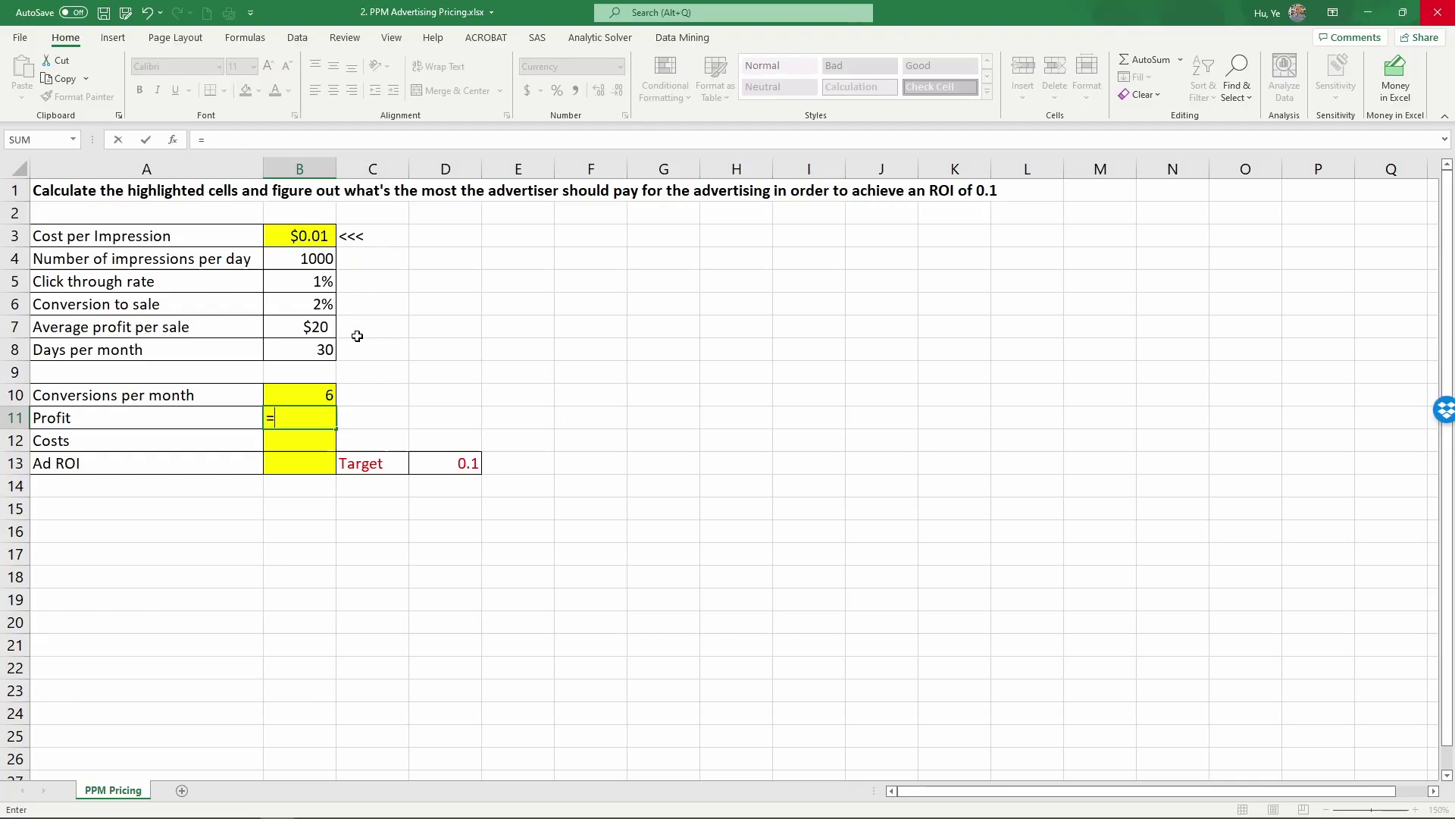
left_click(311, 332)
type("*")
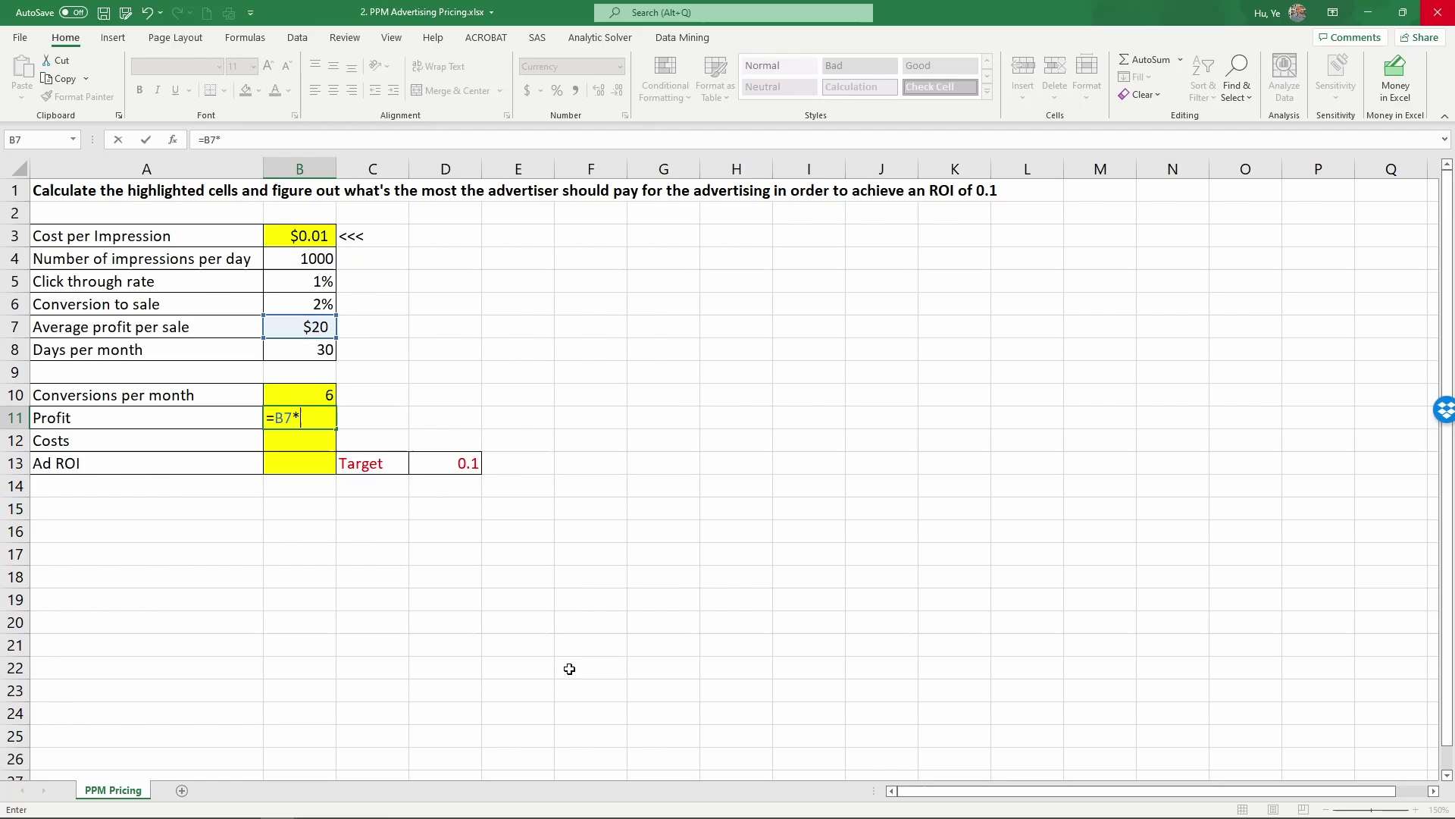
left_click(306, 394)
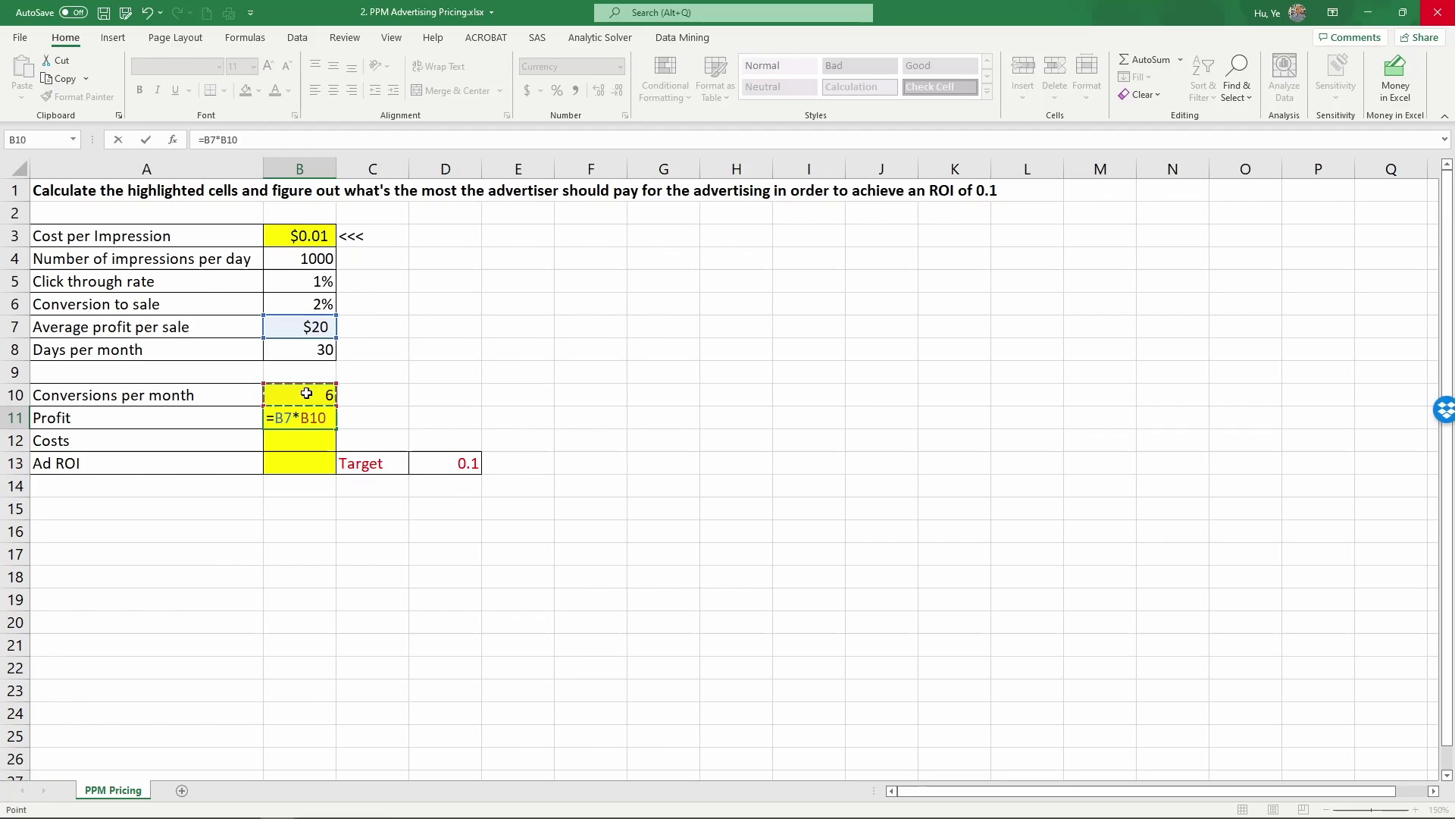
key("Return")
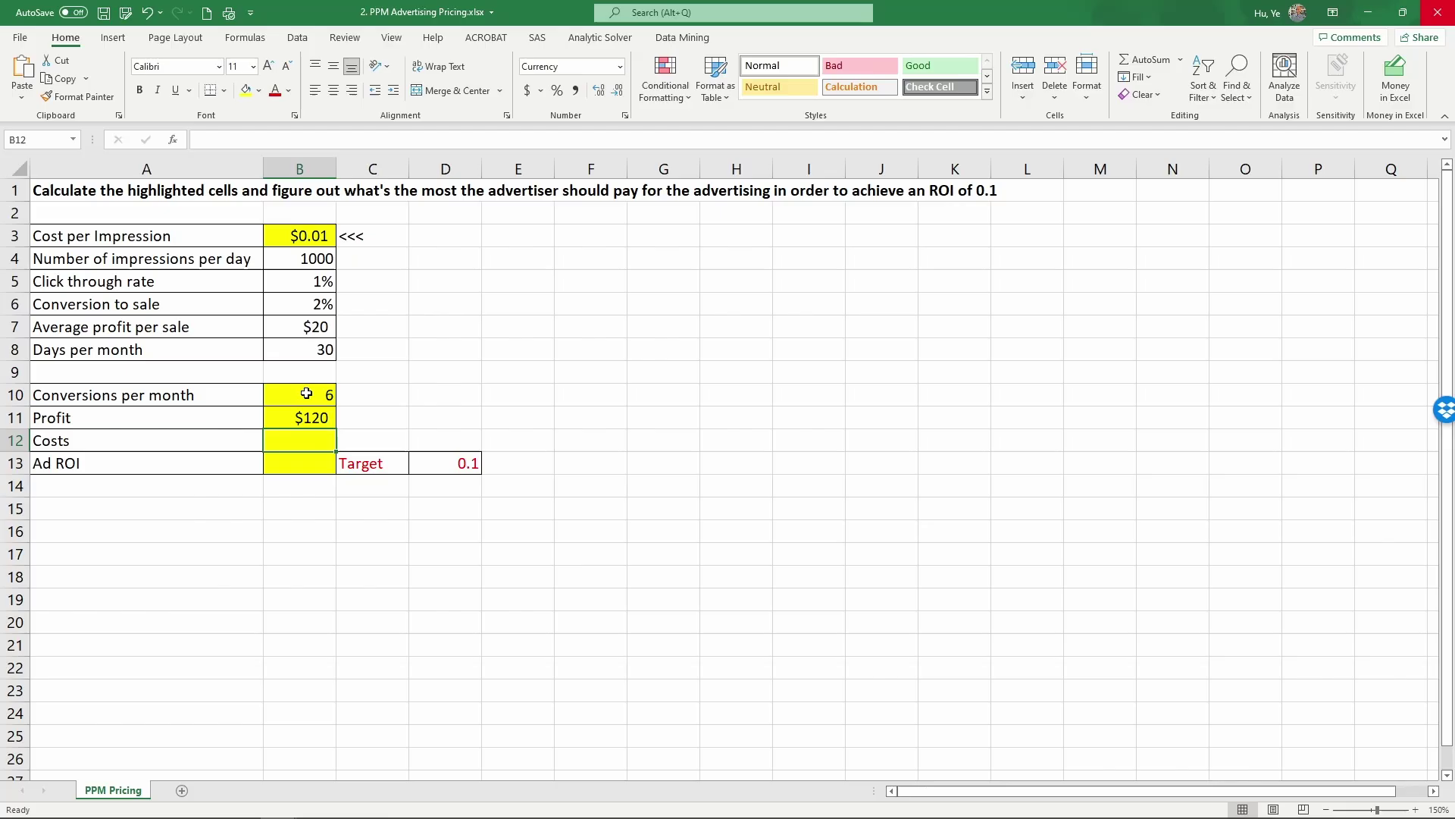
Enter =B3*B4*B8 in B12 so Costs show $300.
type("=")
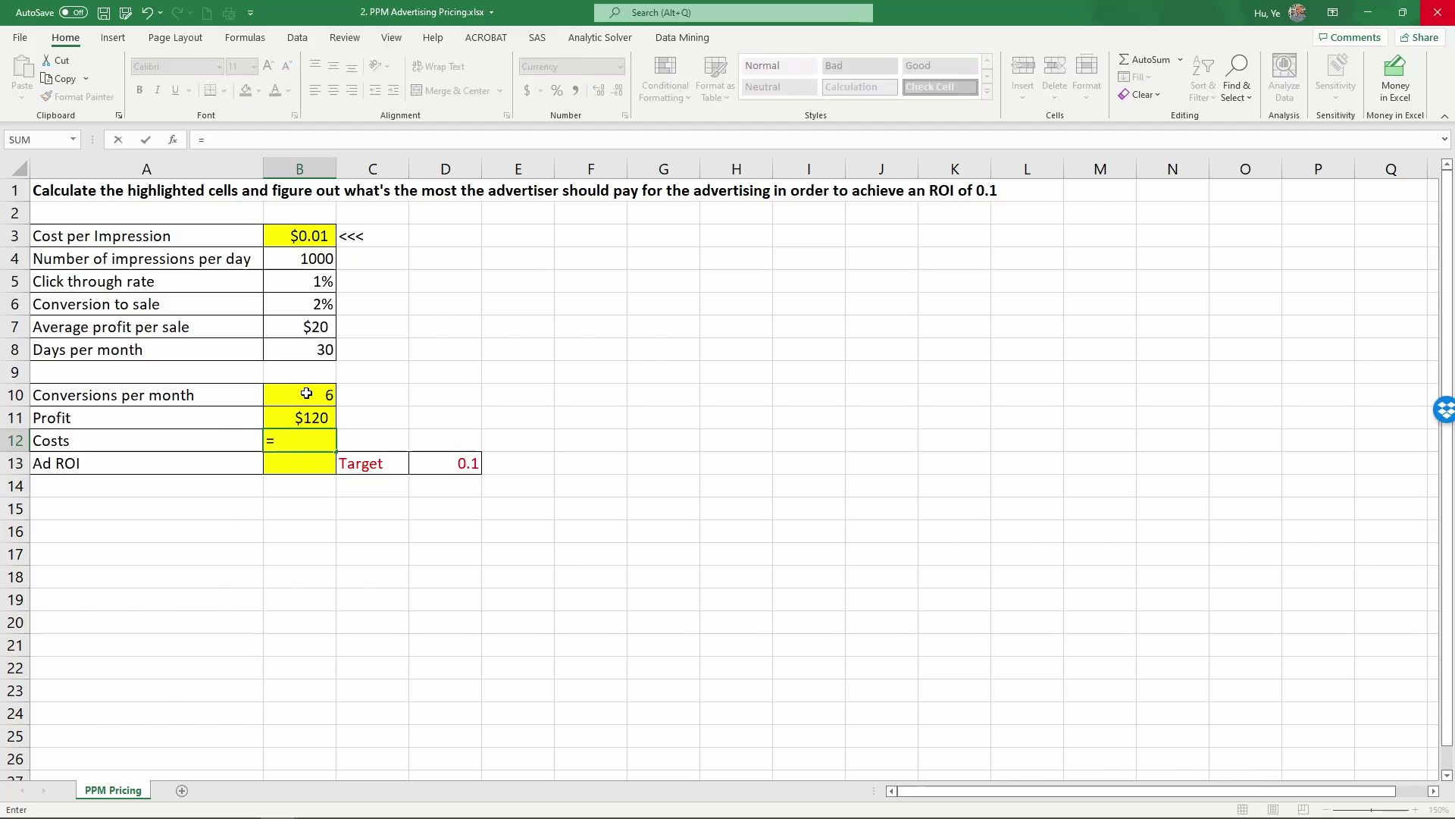
left_click(307, 233)
type("*")
left_click(317, 258)
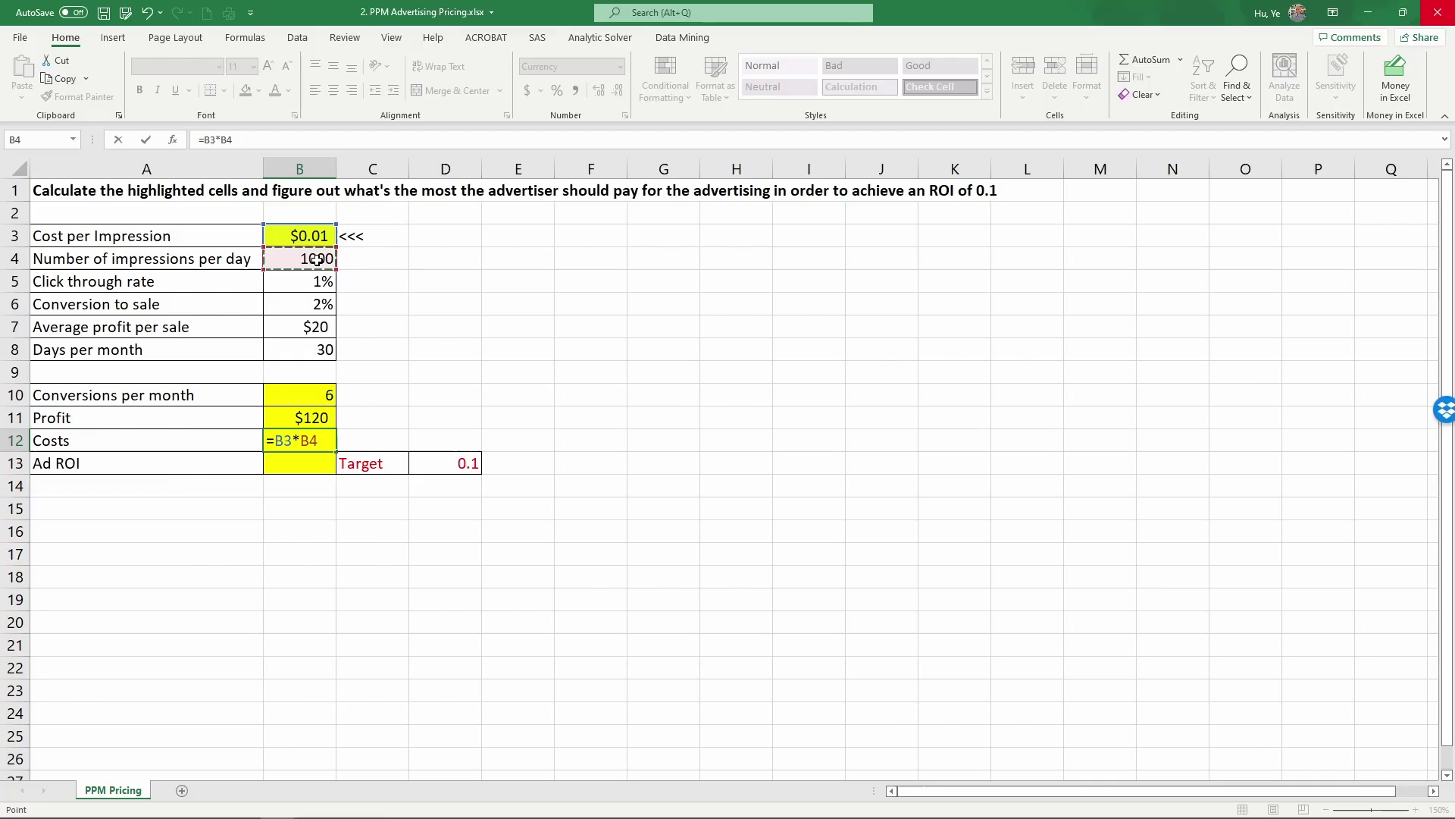
type("*")
left_click(292, 352)
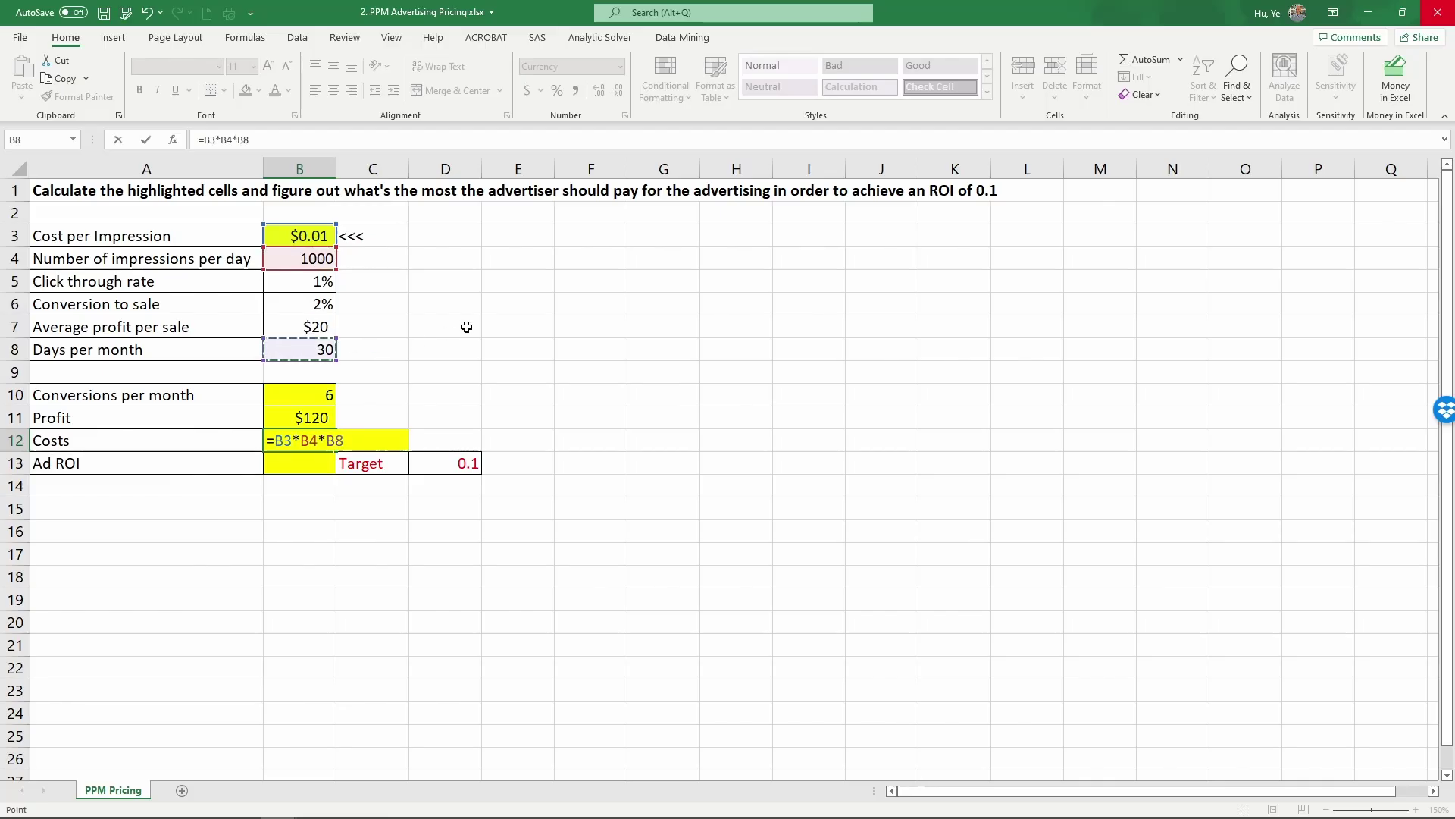
key("Return")
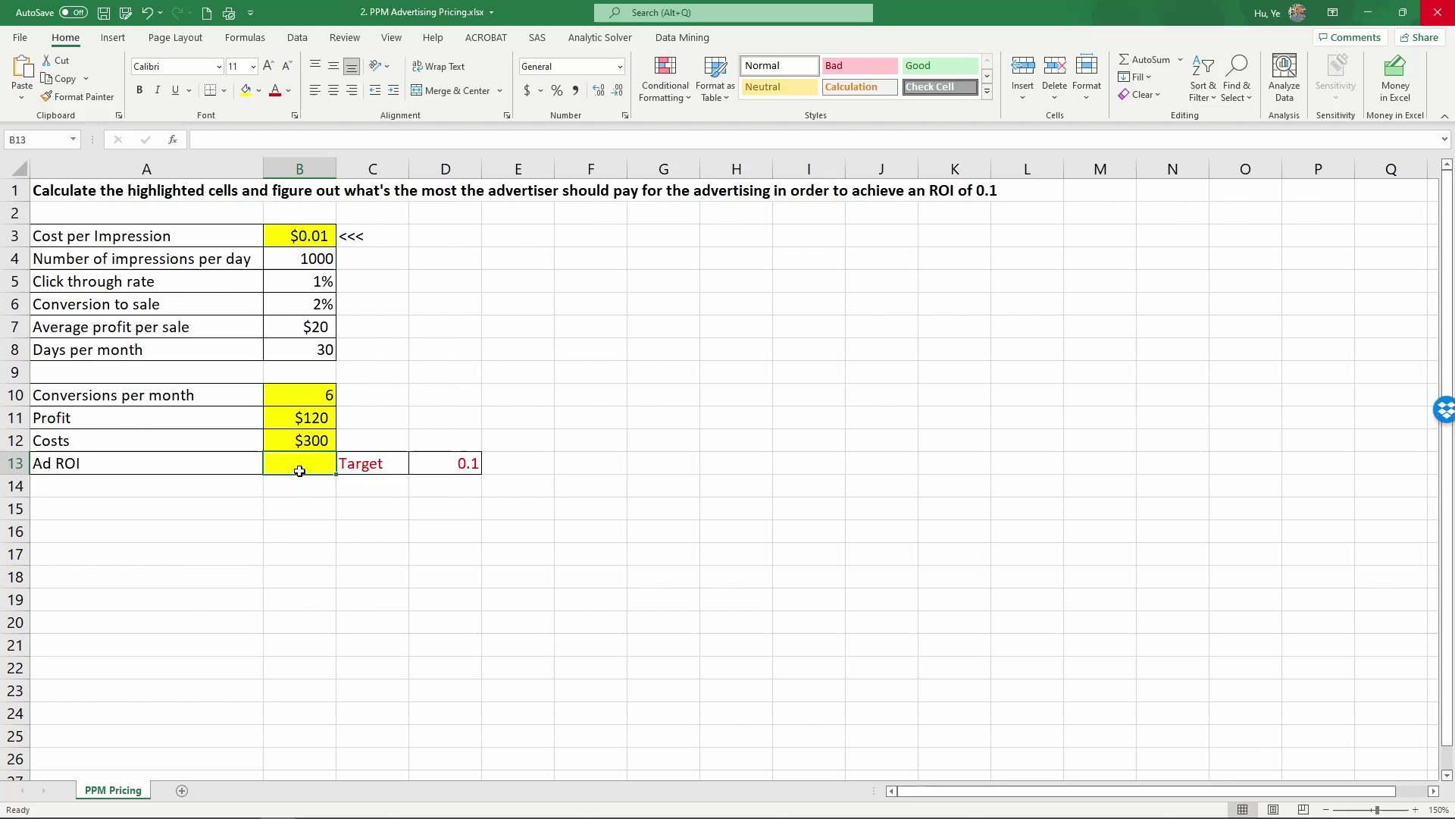
Enter =(B11-B12)/B12 in B13, giving an Ad ROI of -0.6.
type("=")
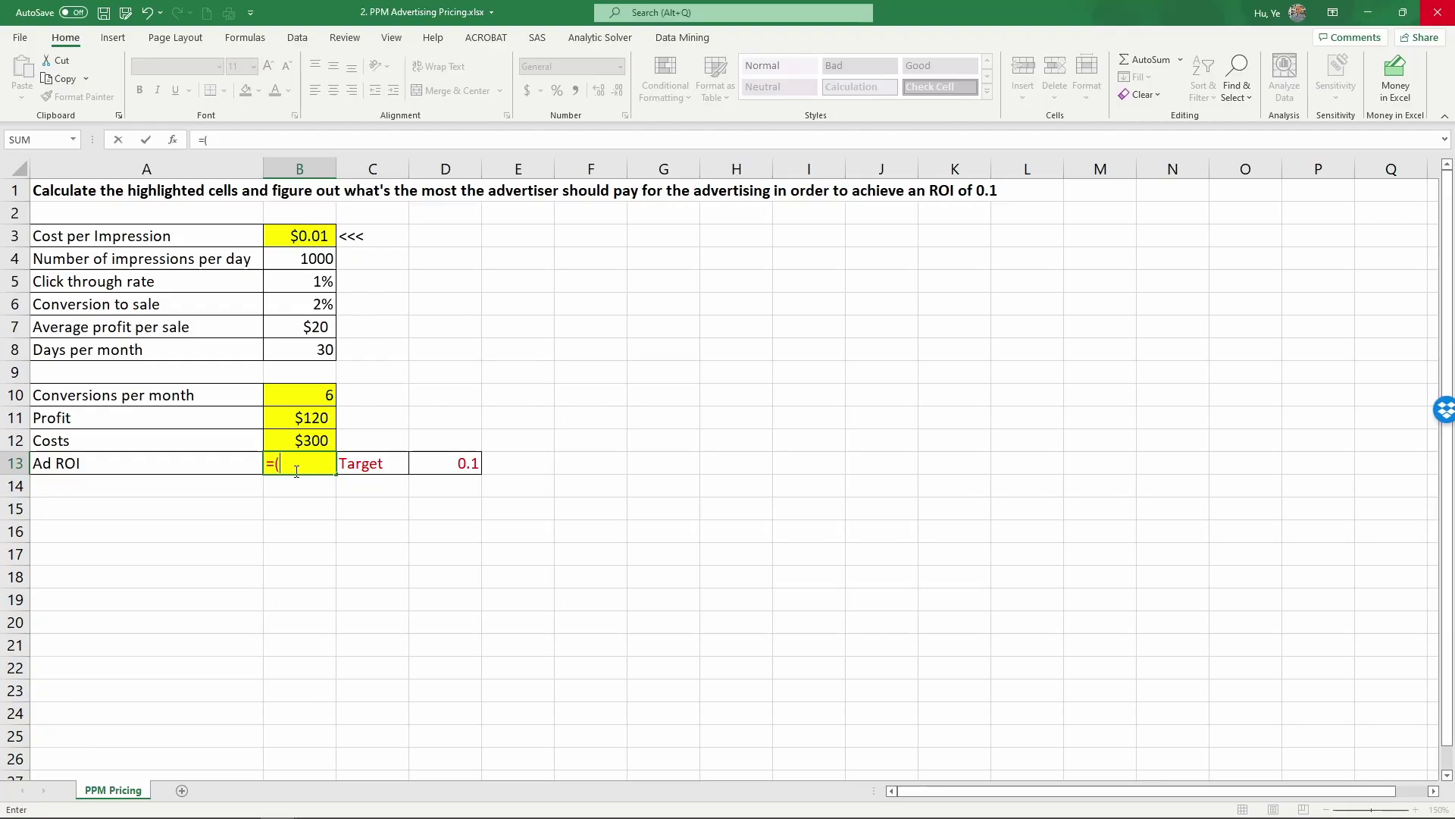
type("(")
left_click(305, 417)
type("-")
left_click(318, 439)
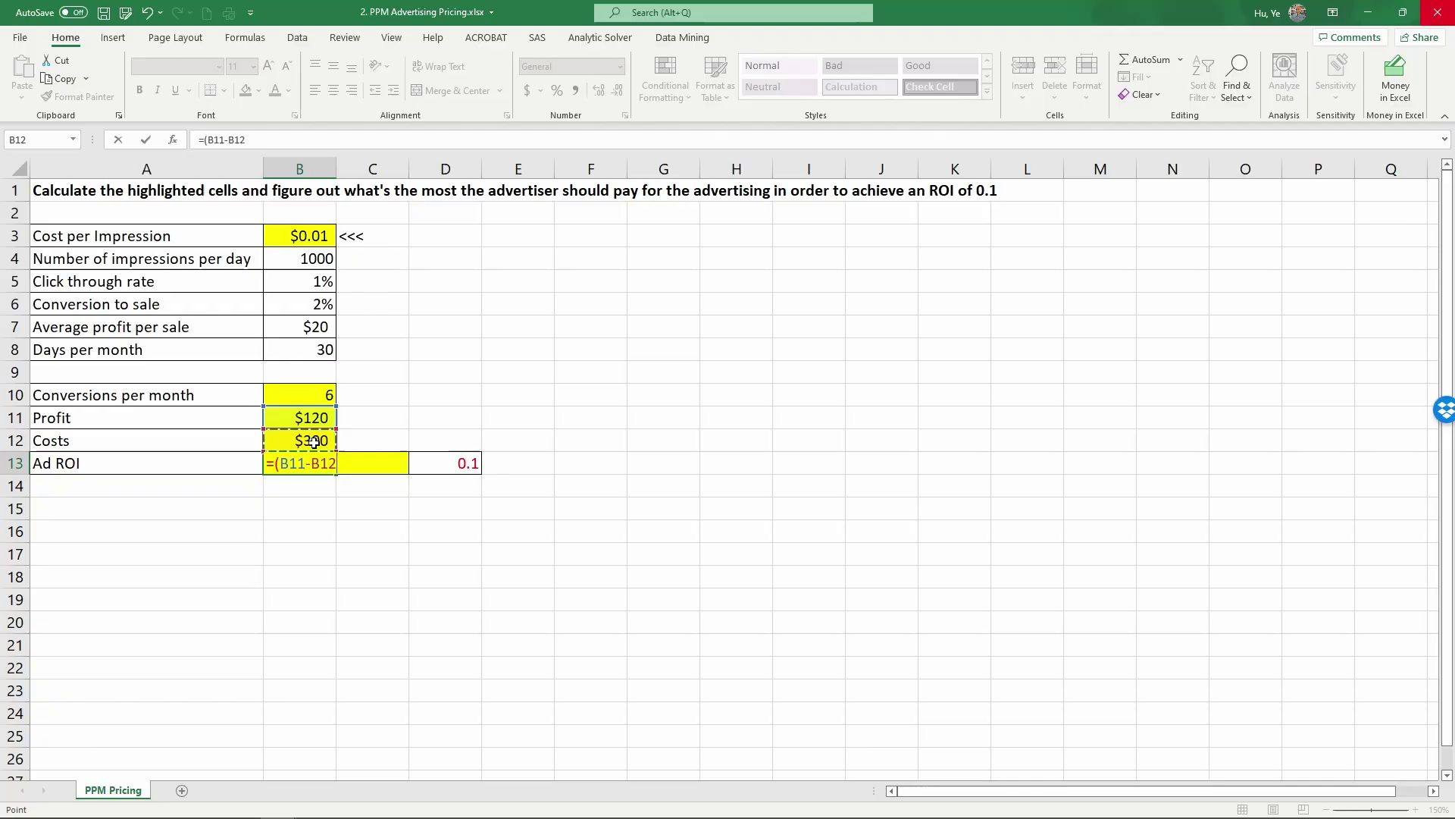
type(")/")
left_click(314, 441)
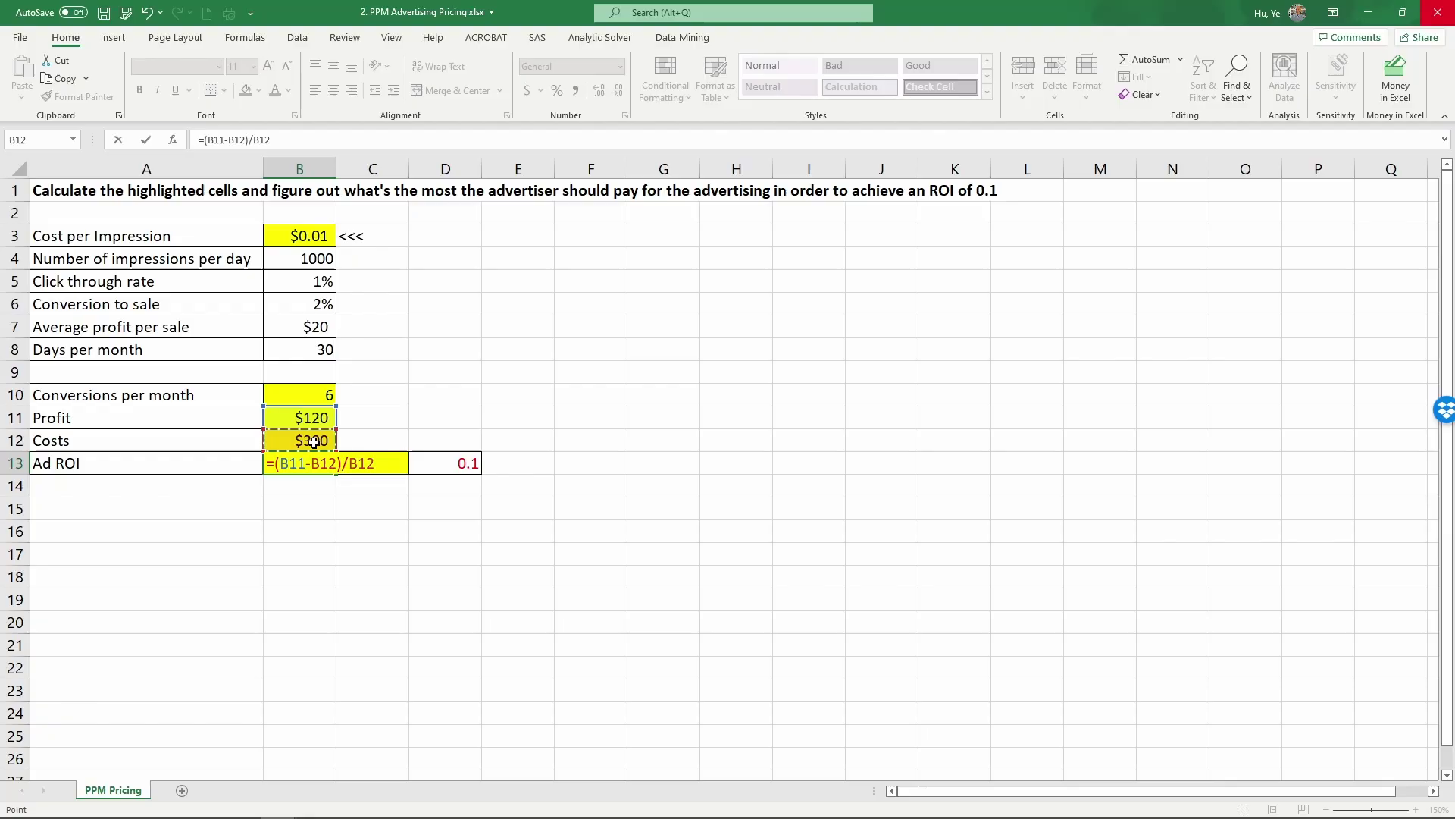
key("Return")
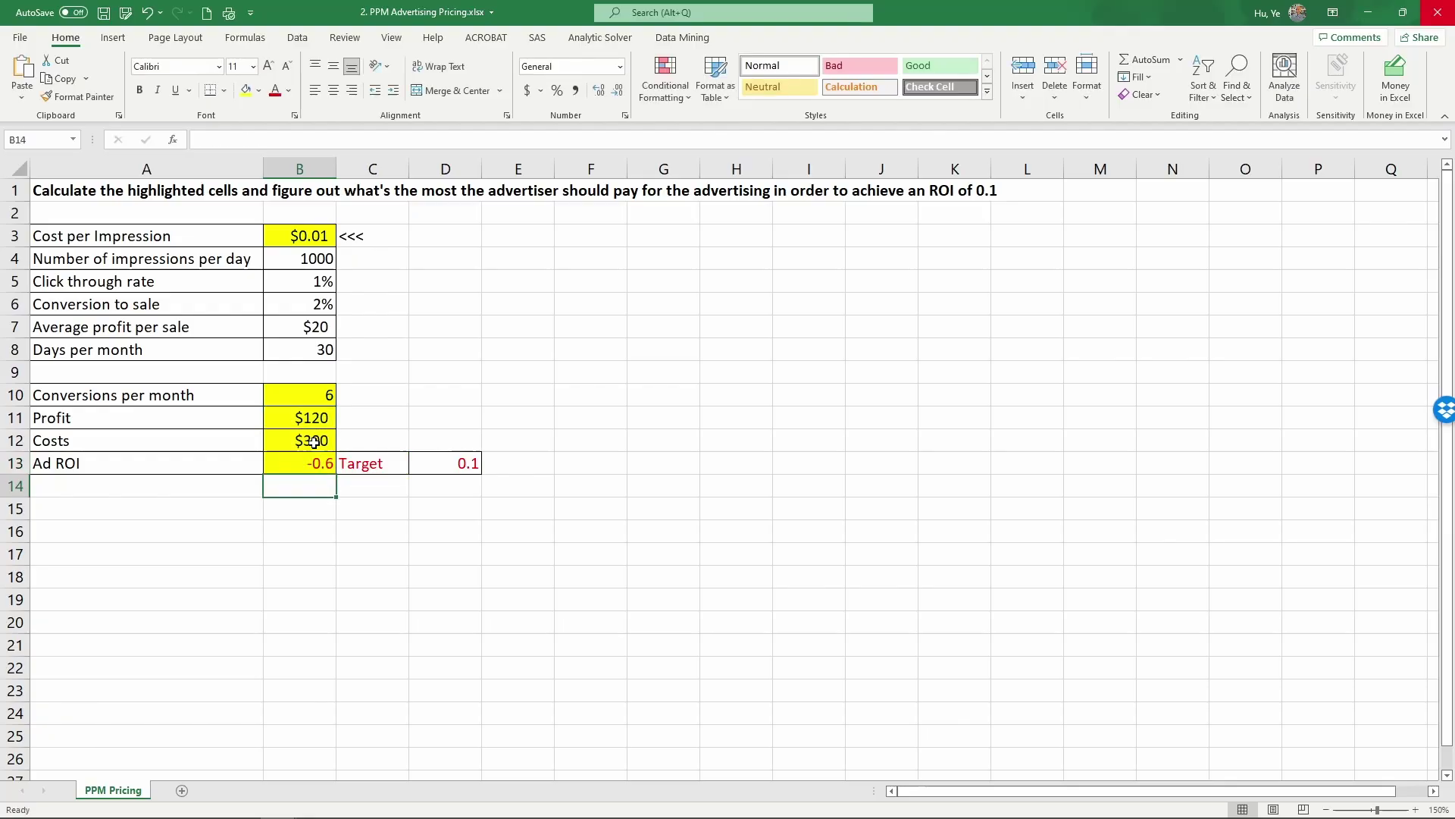
key("Up")
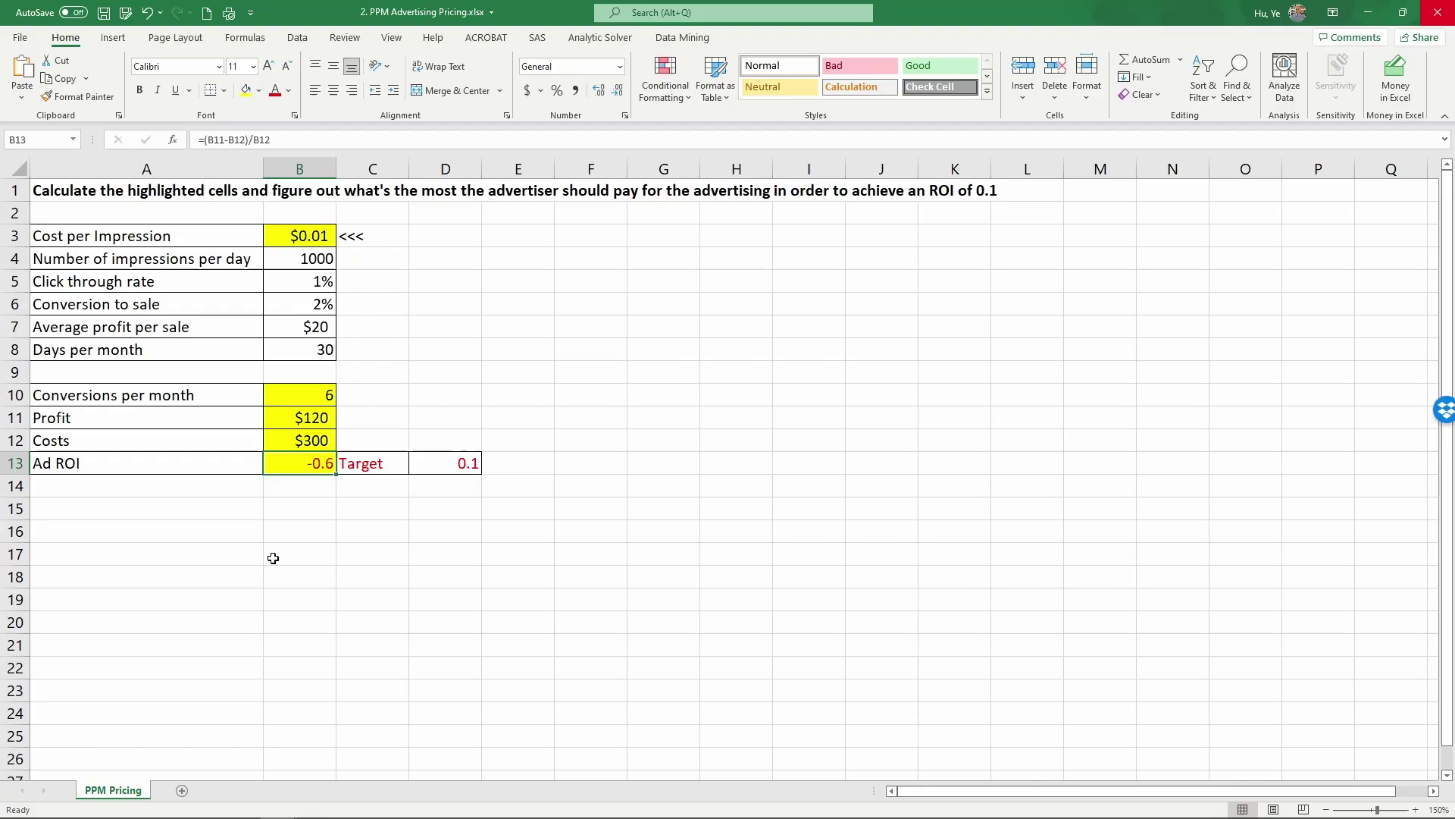
Type the note 'Cost*? = ROI' into cell E3.
left_click(506, 237)
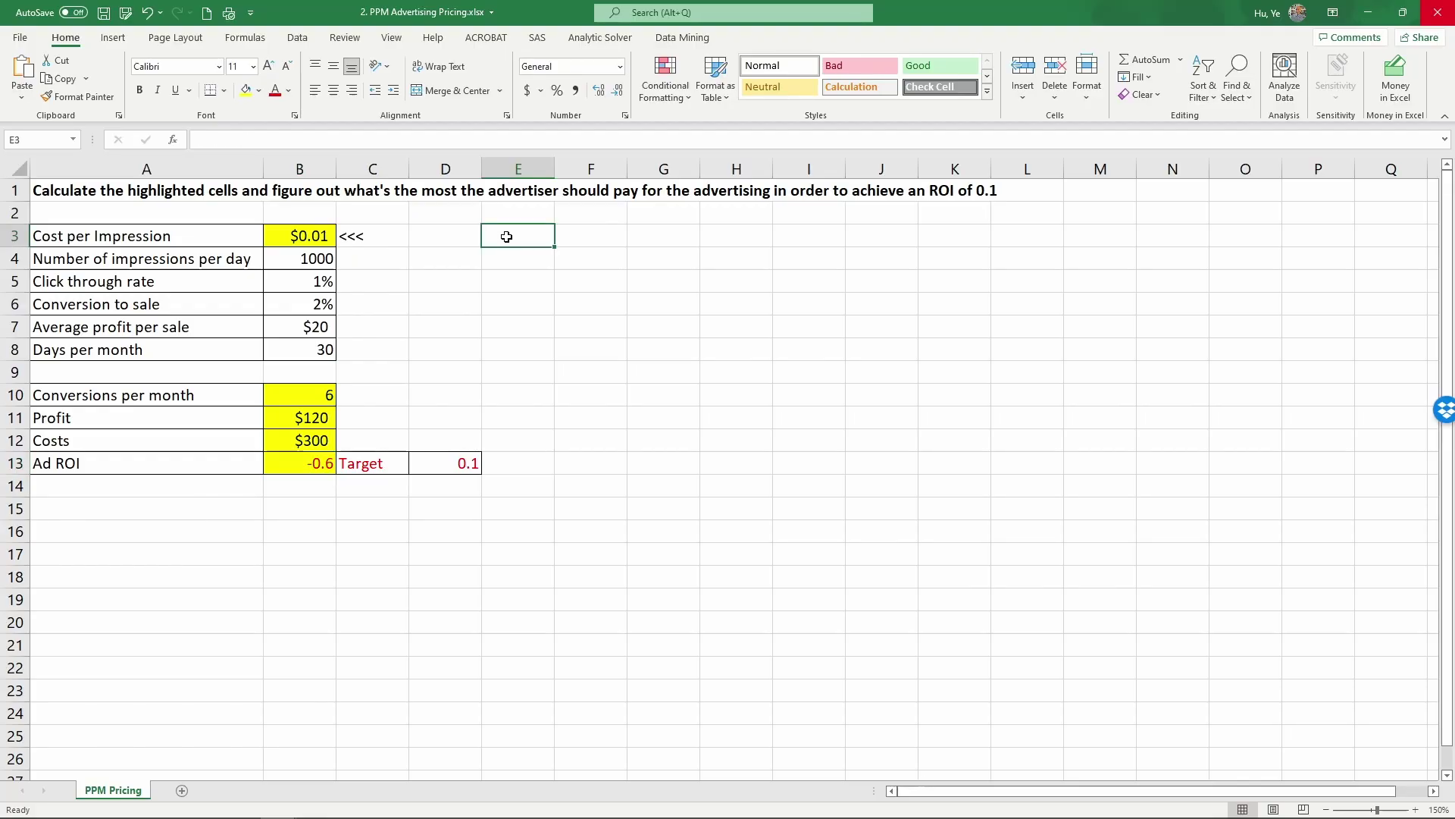
type("Cost*? =")
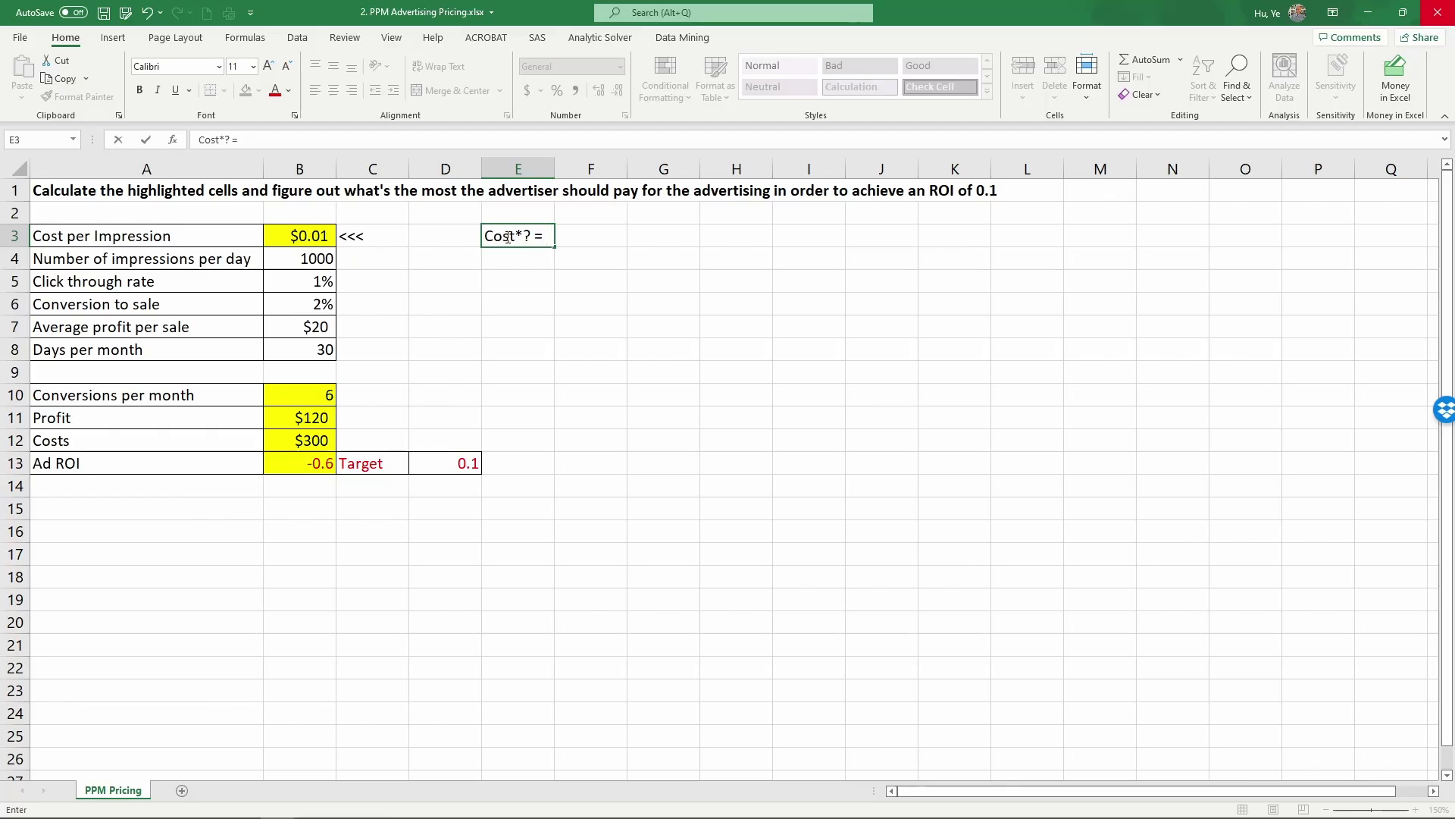
type("ROI")
key("Return")
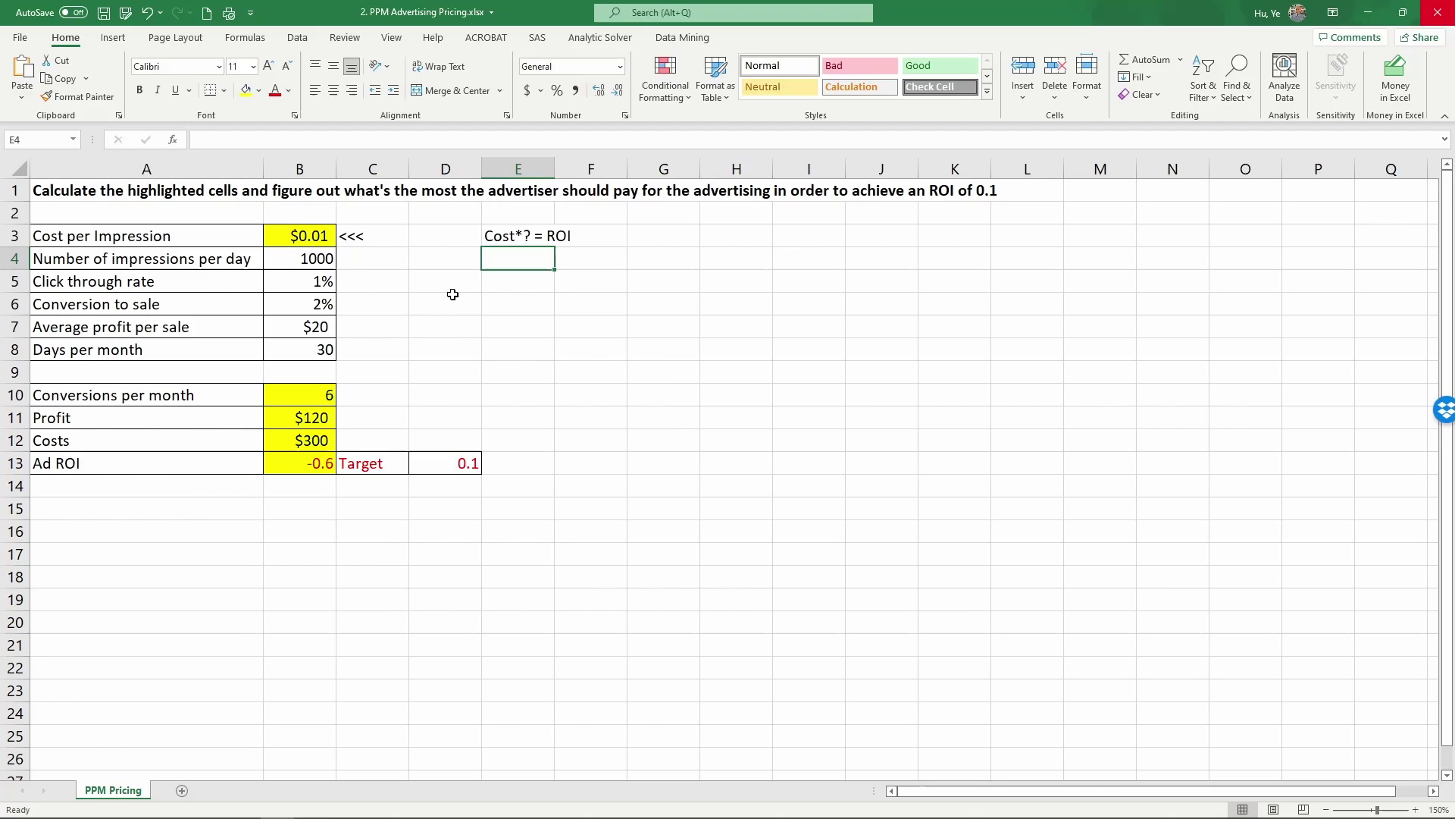
Start Goal Seek with the Ad ROI cell $B$13 as the set cell.
left_click(297, 37)
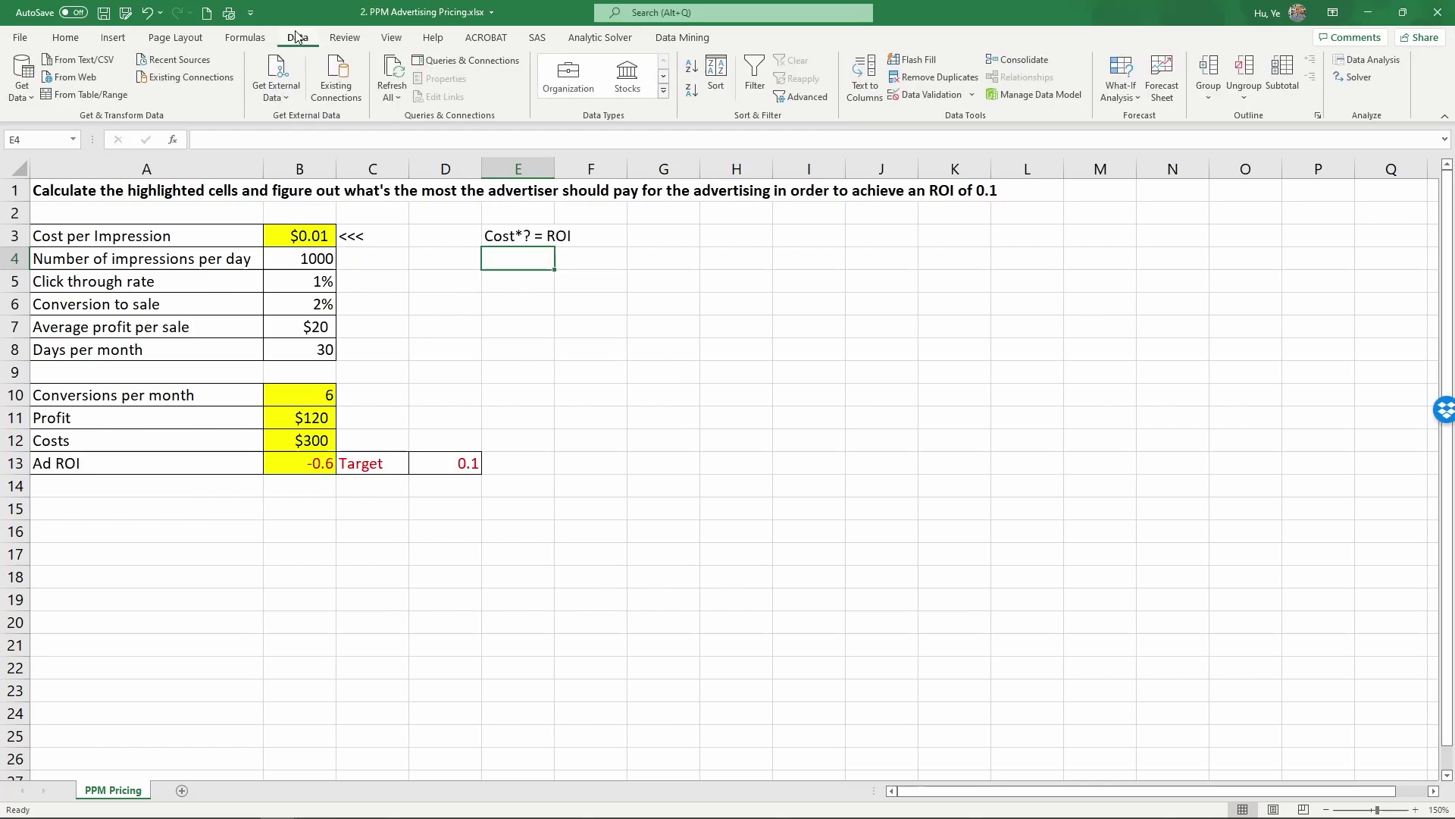
left_click(1131, 96)
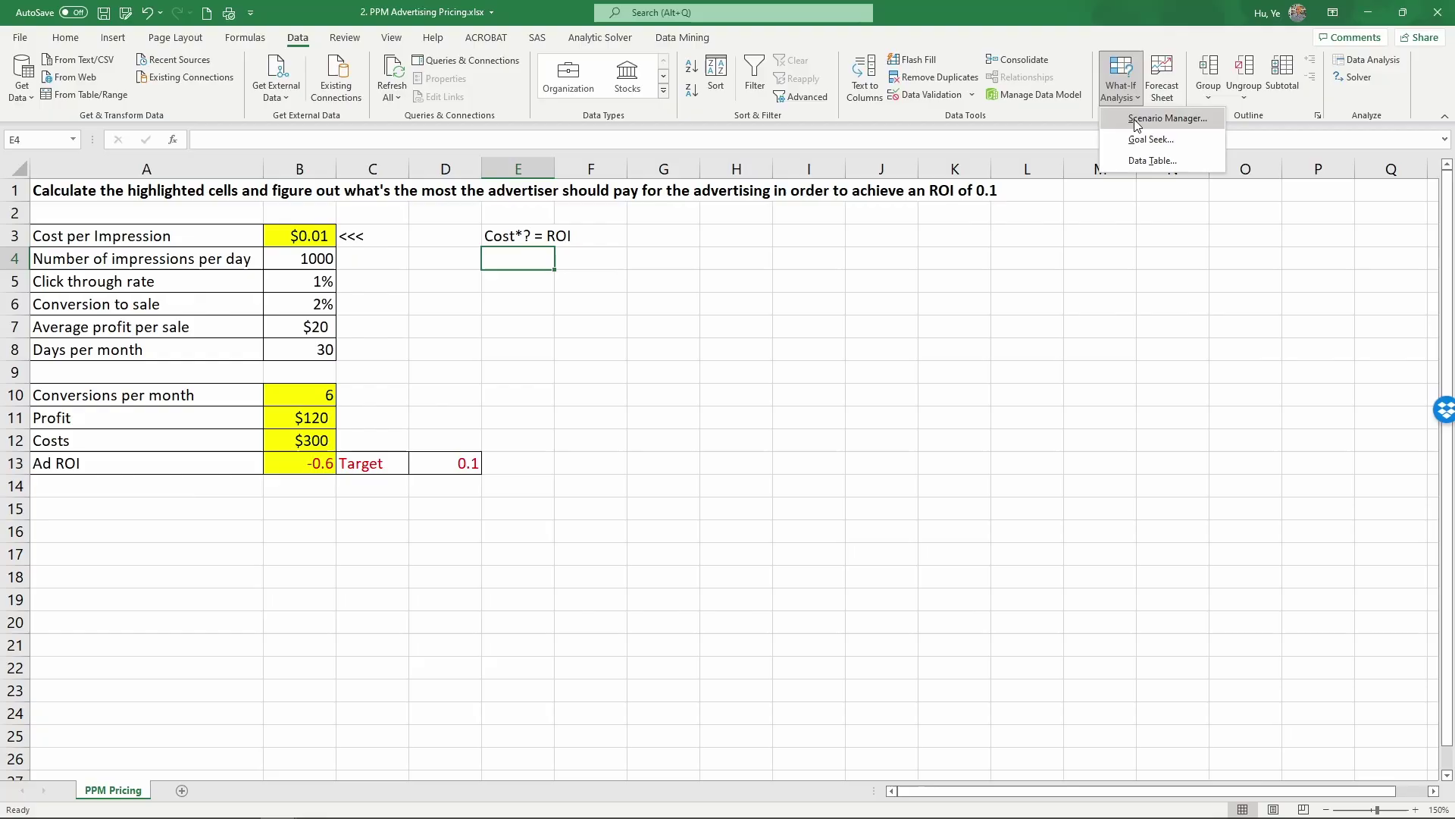
left_click(1144, 140)
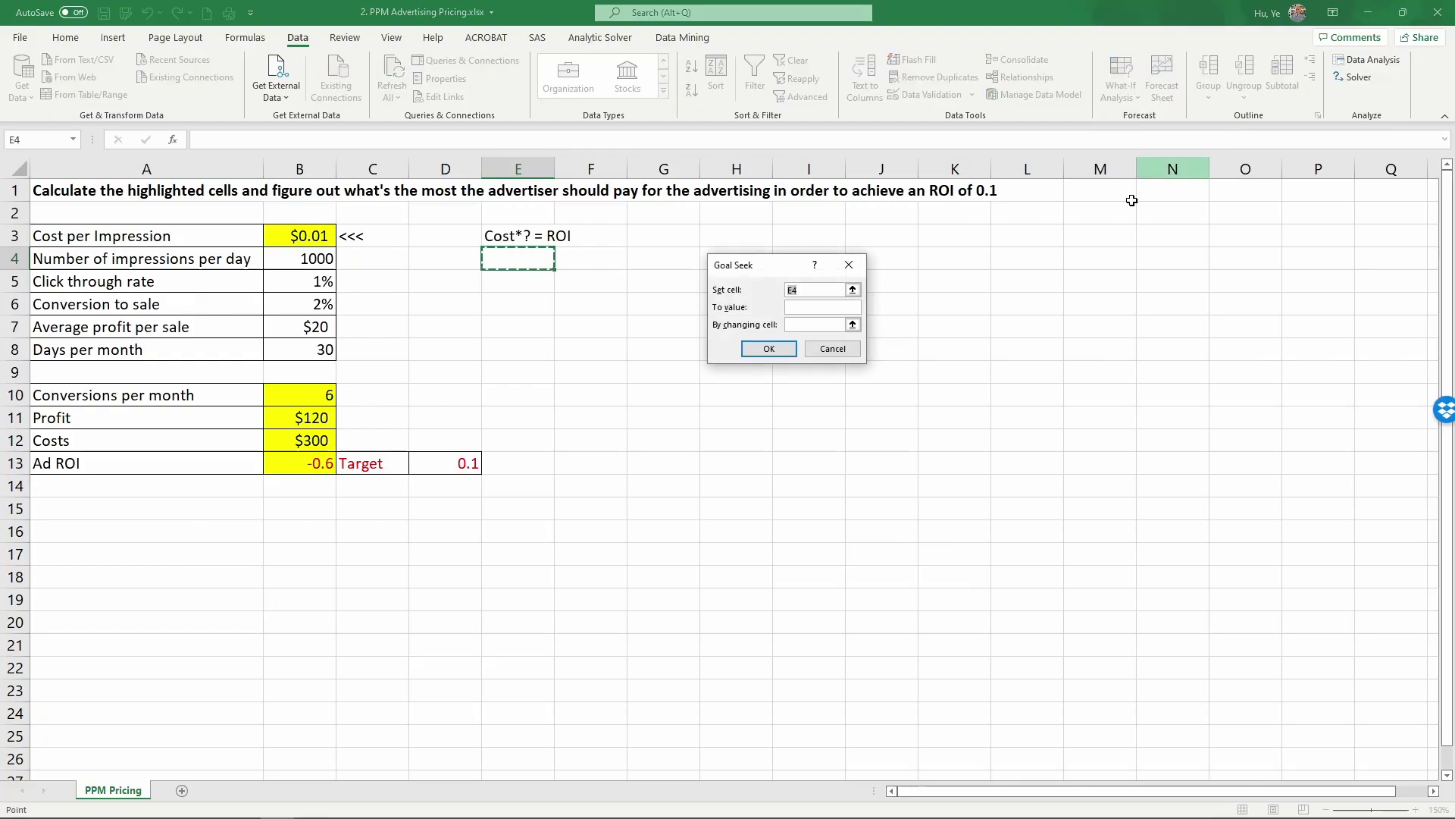
left_click(803, 294)
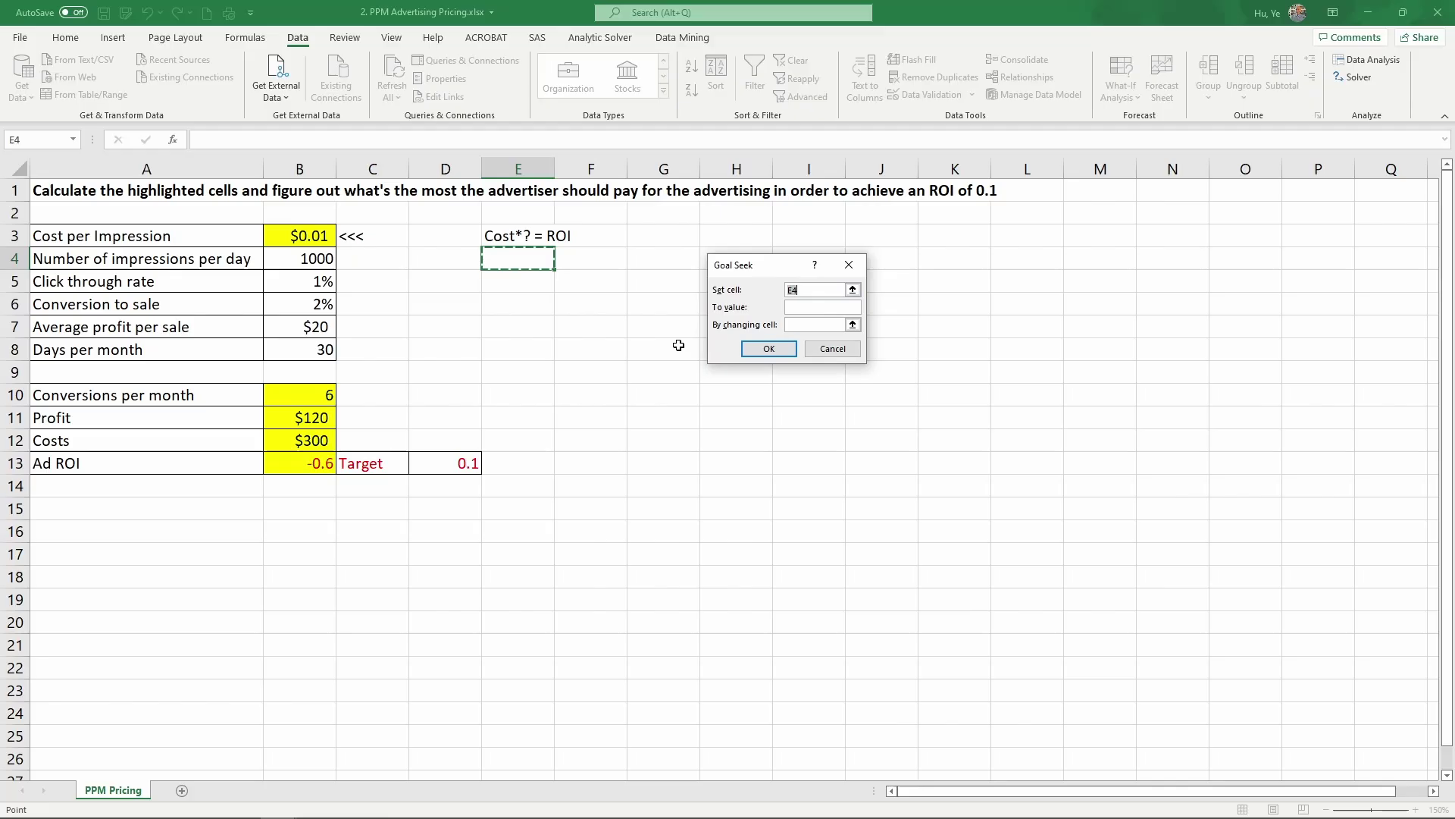
left_click(307, 460)
left_click(805, 308)
Set B3 as the changing cell and .1 as the target value, then run Goal Seek.
left_click(795, 325)
left_click(301, 236)
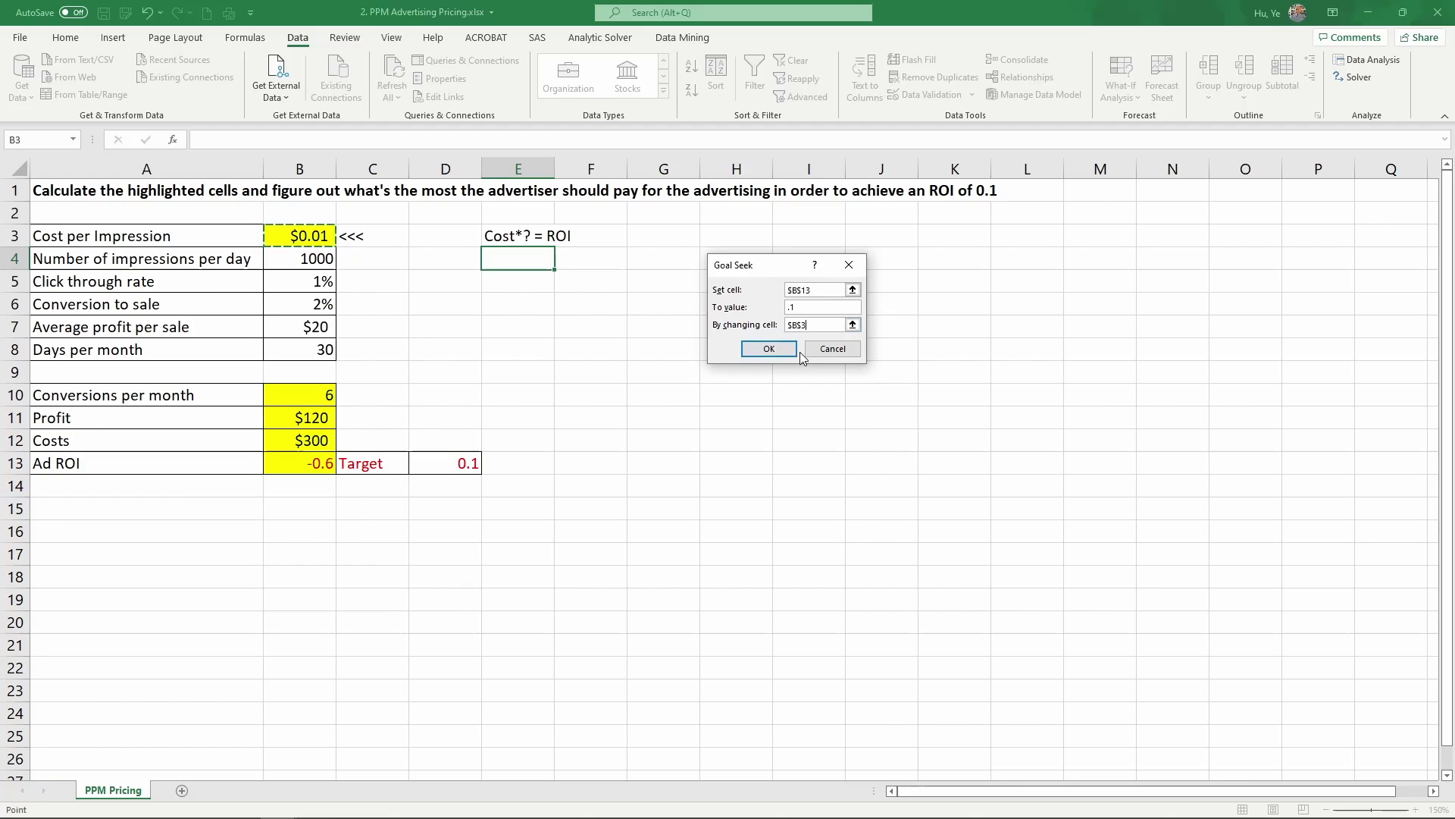
left_click(799, 287)
left_click(791, 306)
key("BackSpace")
key("BackSpace")
type(".1")
left_click(770, 349)
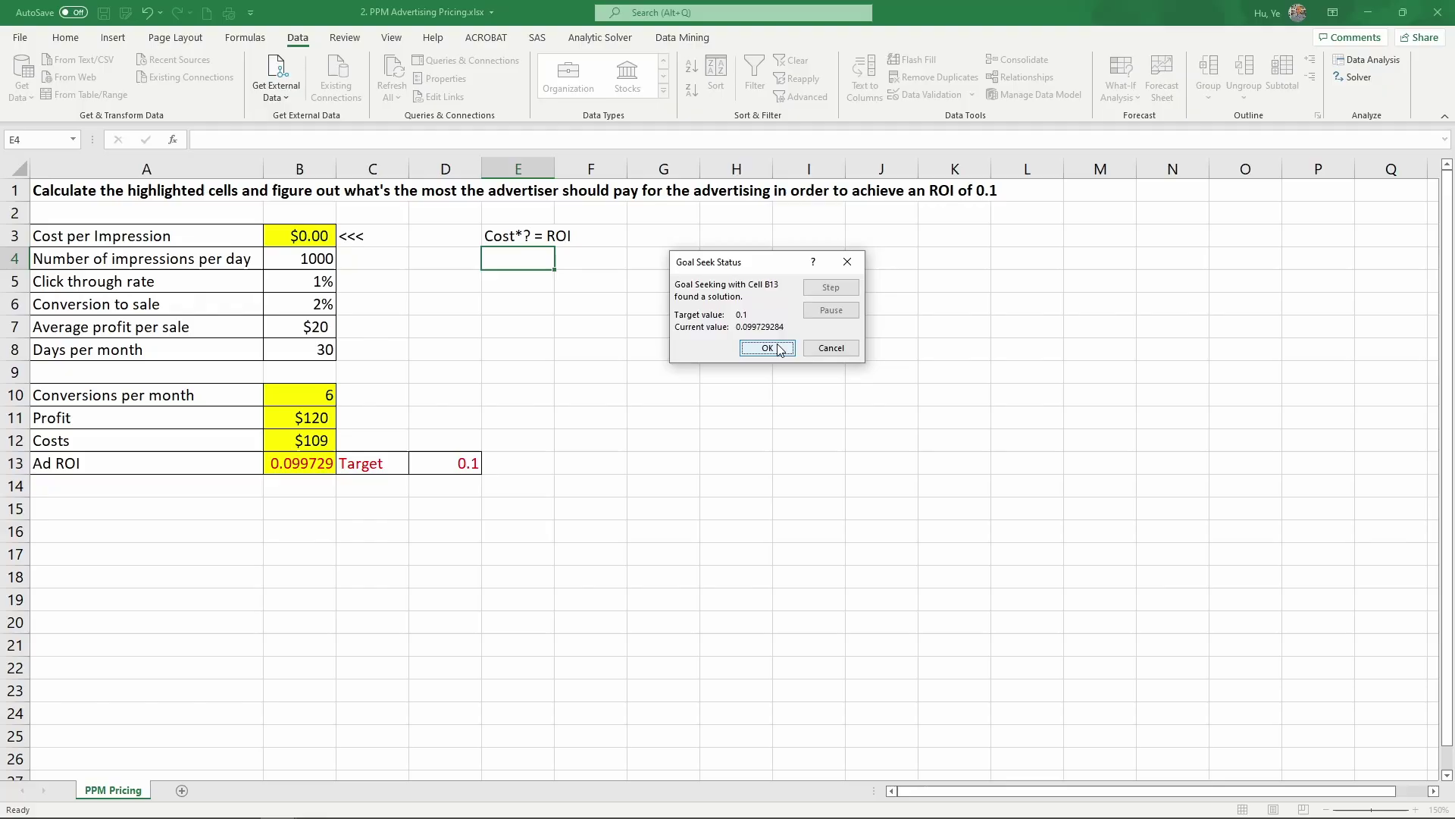
Accept the Goal Seek result and round the Ad ROI in B13 to 0.100.
left_click(768, 348)
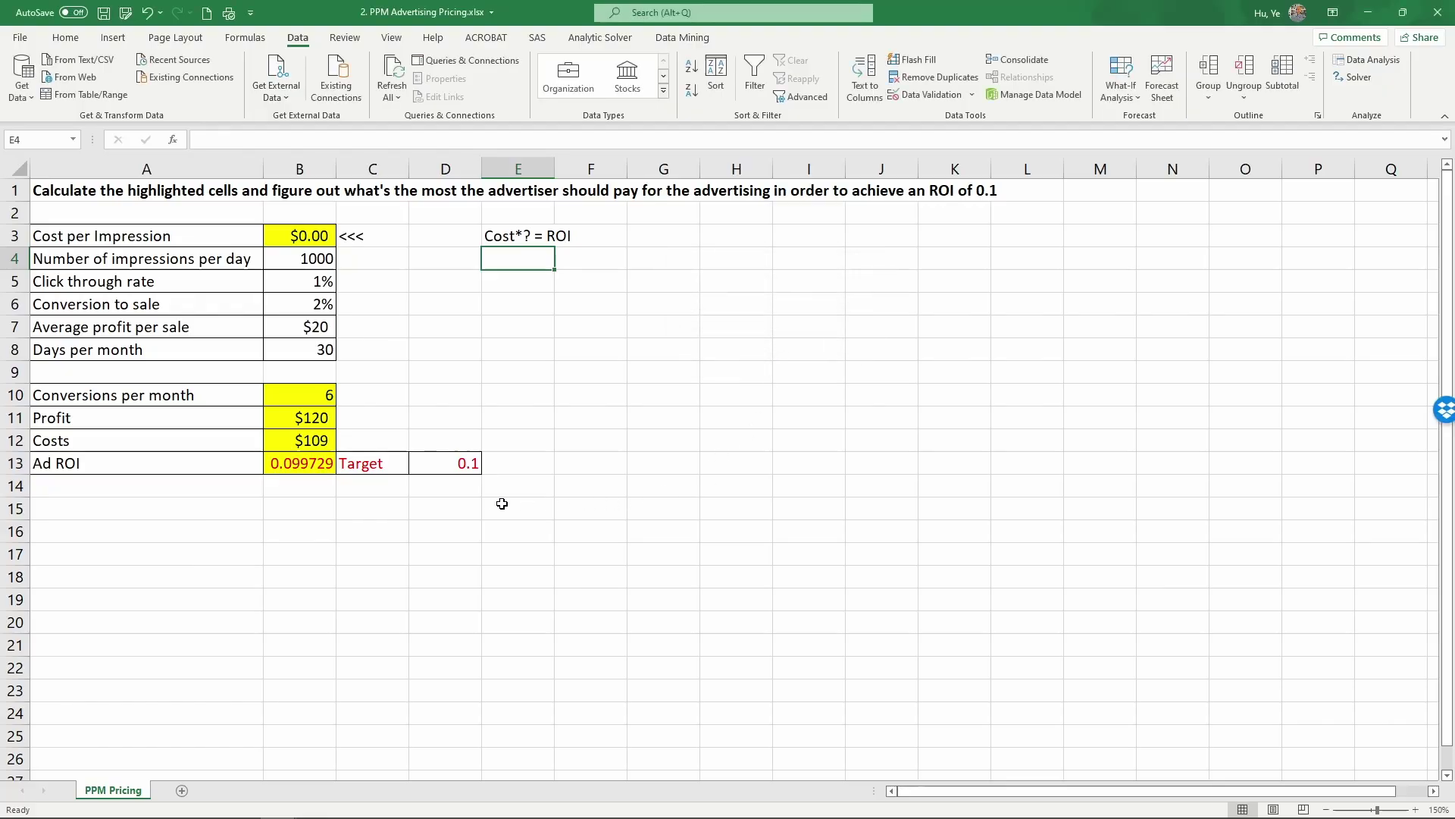
left_click(310, 464)
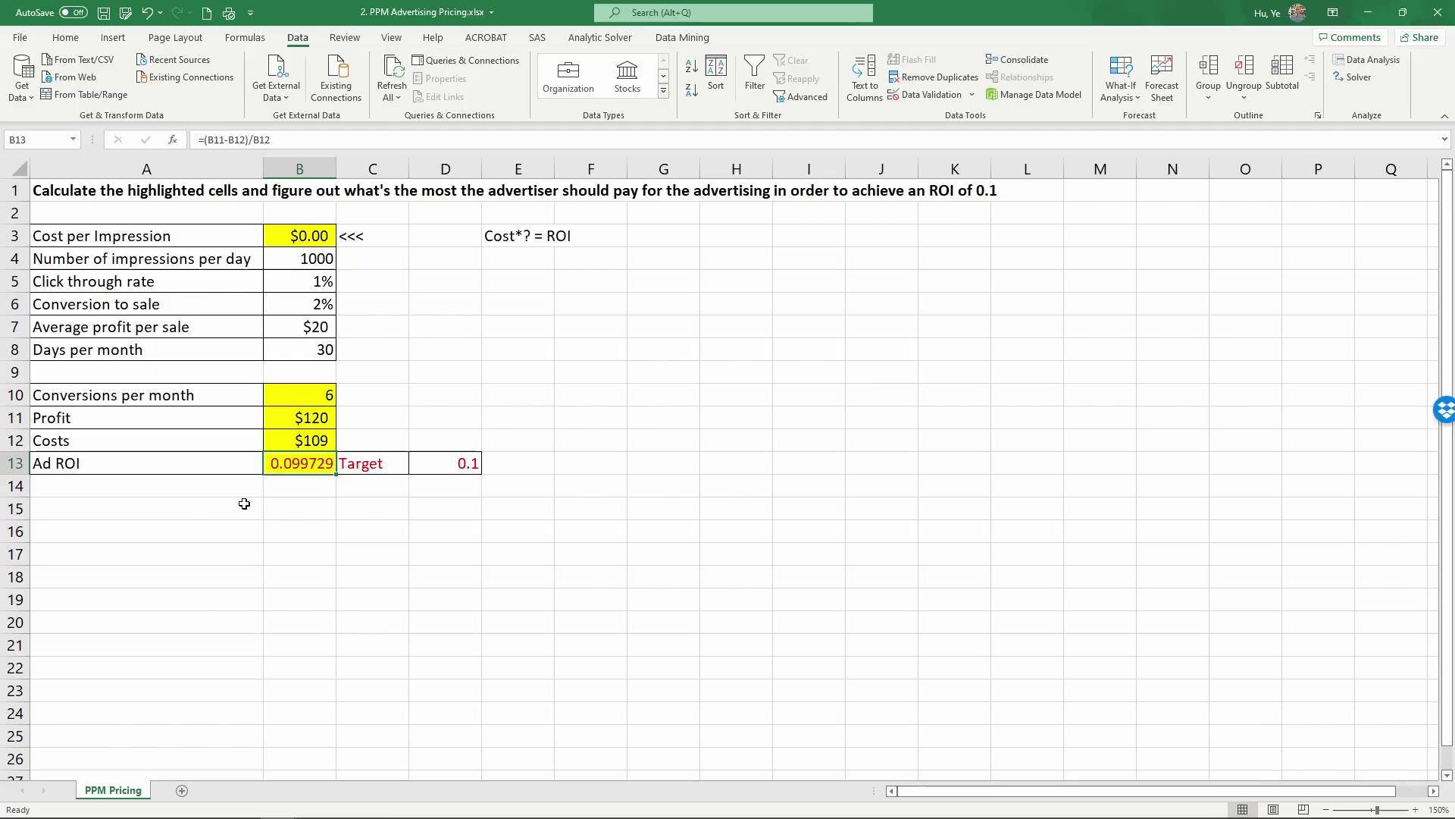
left_click(76, 42)
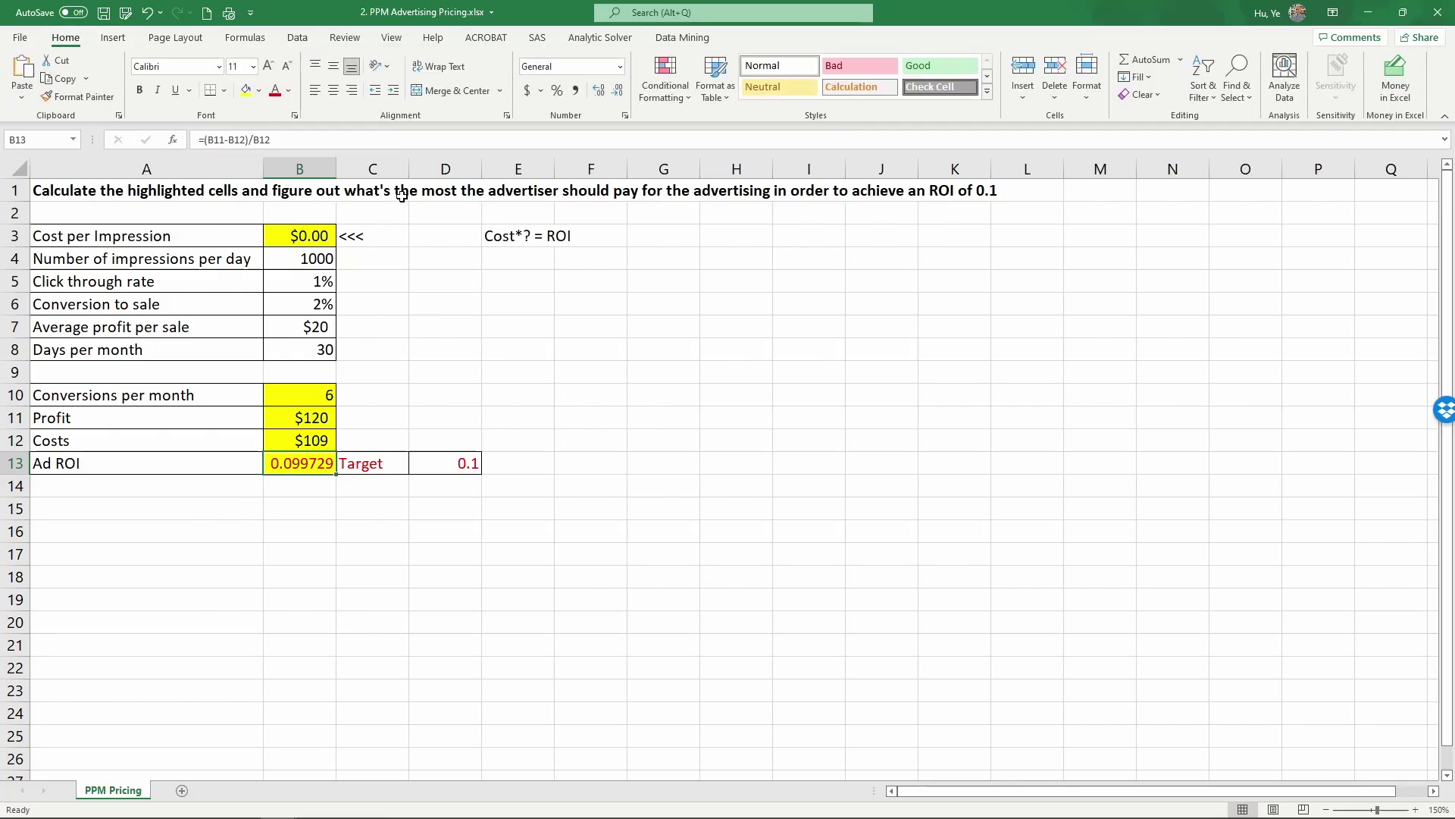
left_click(618, 91)
left_click(619, 91)
left_click(619, 91)
Show the cost per impression in B3 to four decimals as $0.0036.
left_click(299, 235)
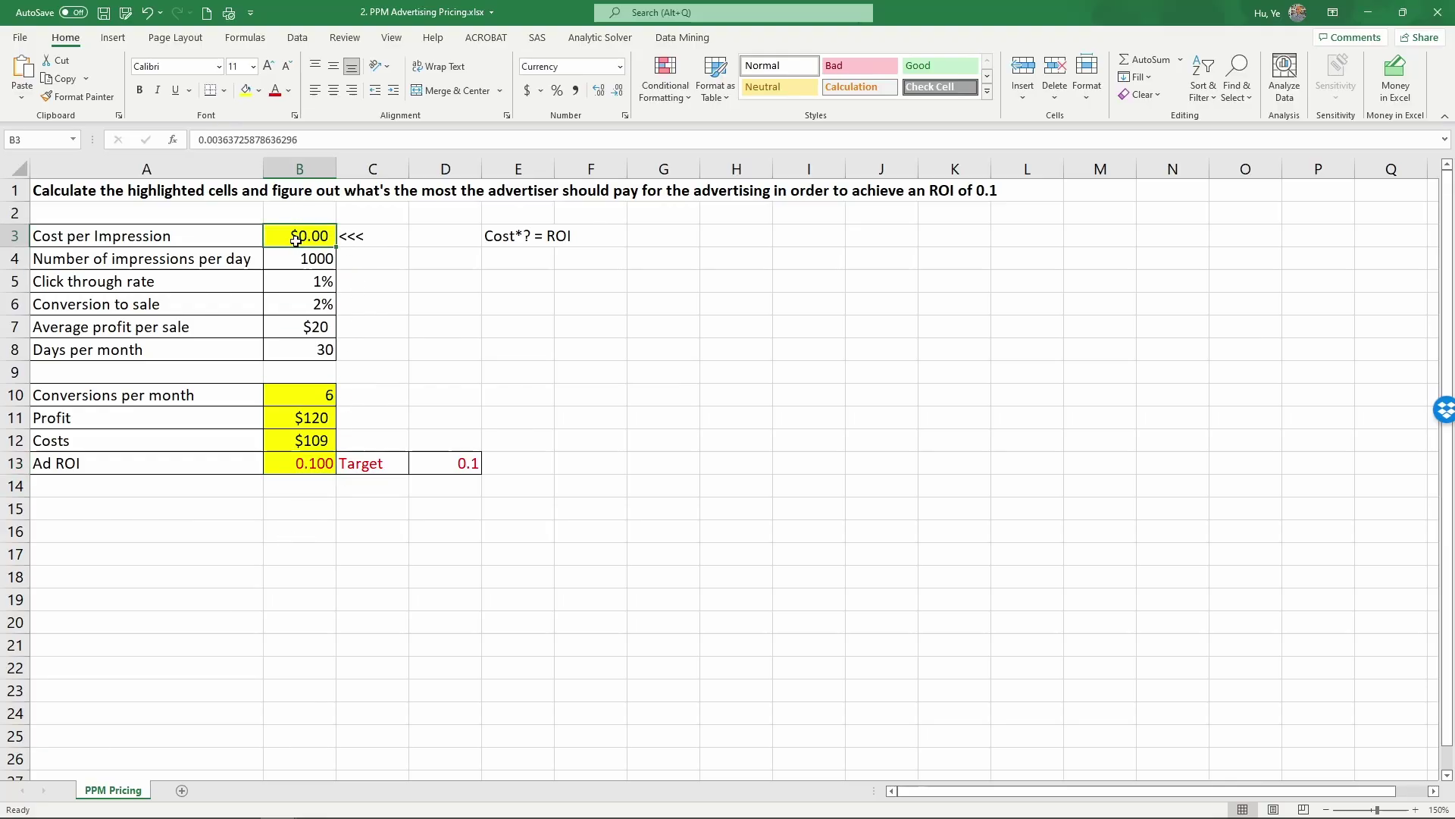
left_click(602, 94)
left_click(602, 94)
left_click(495, 394)
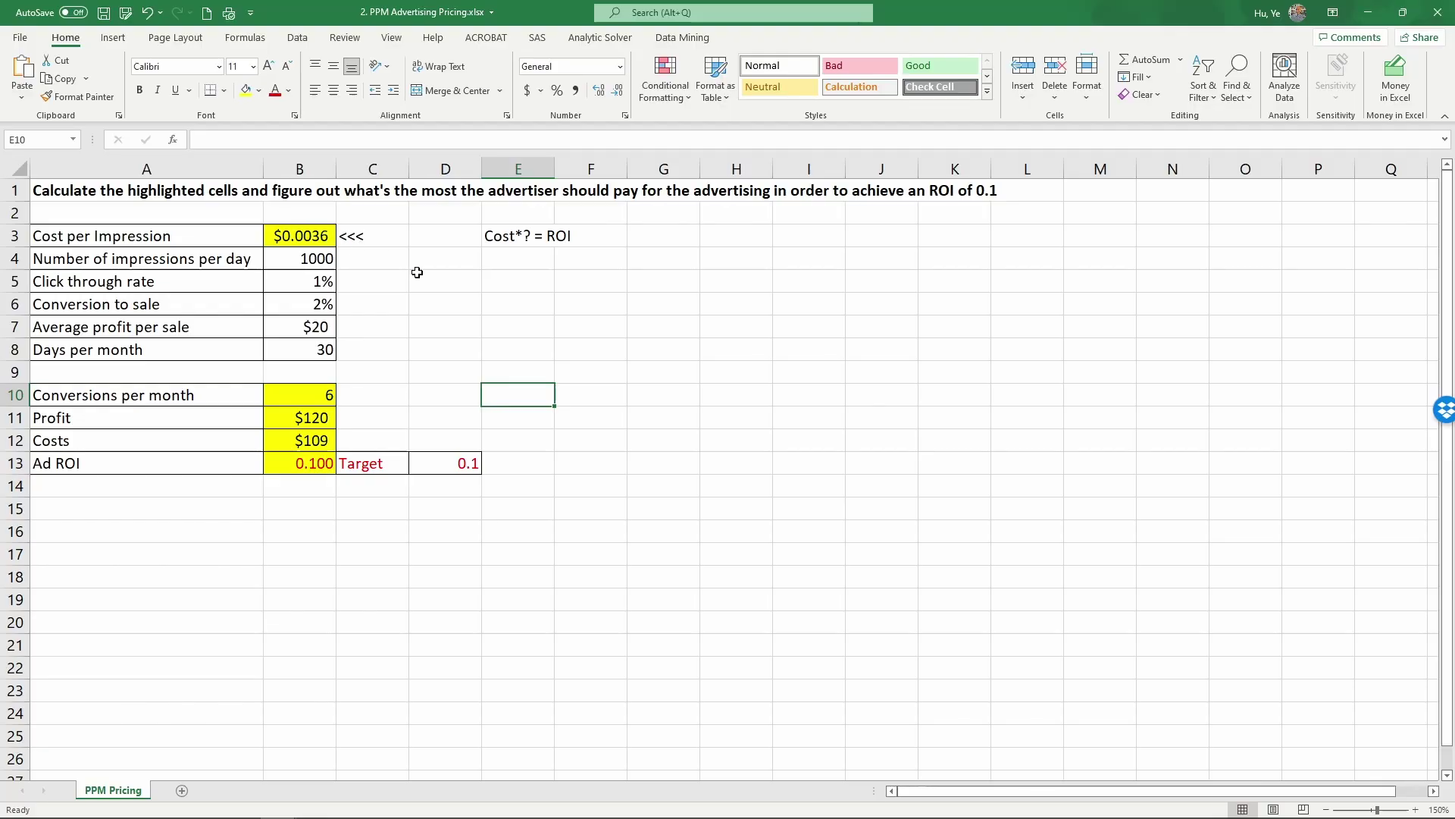
left_click(298, 459)
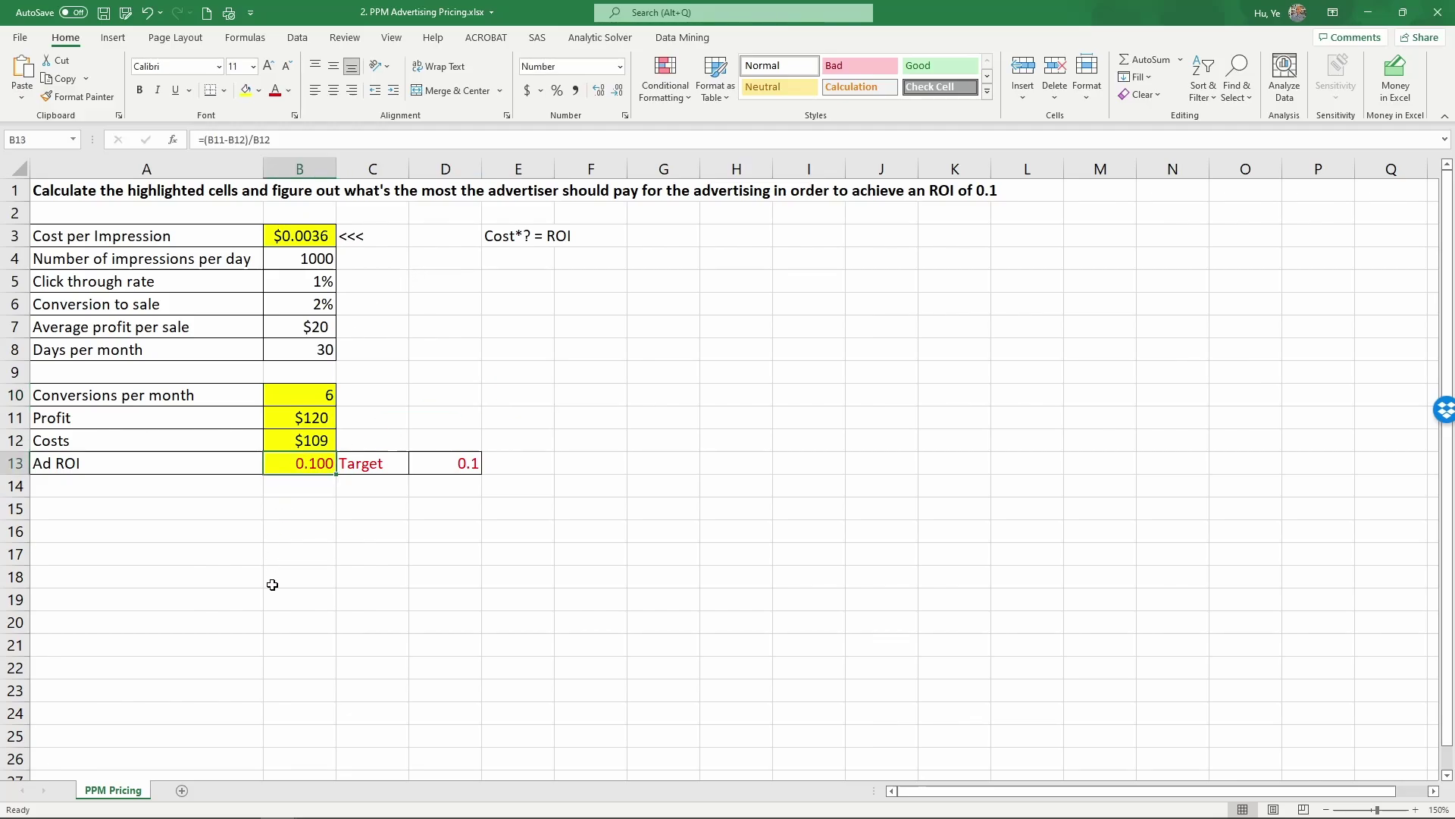
left_click(320, 245)
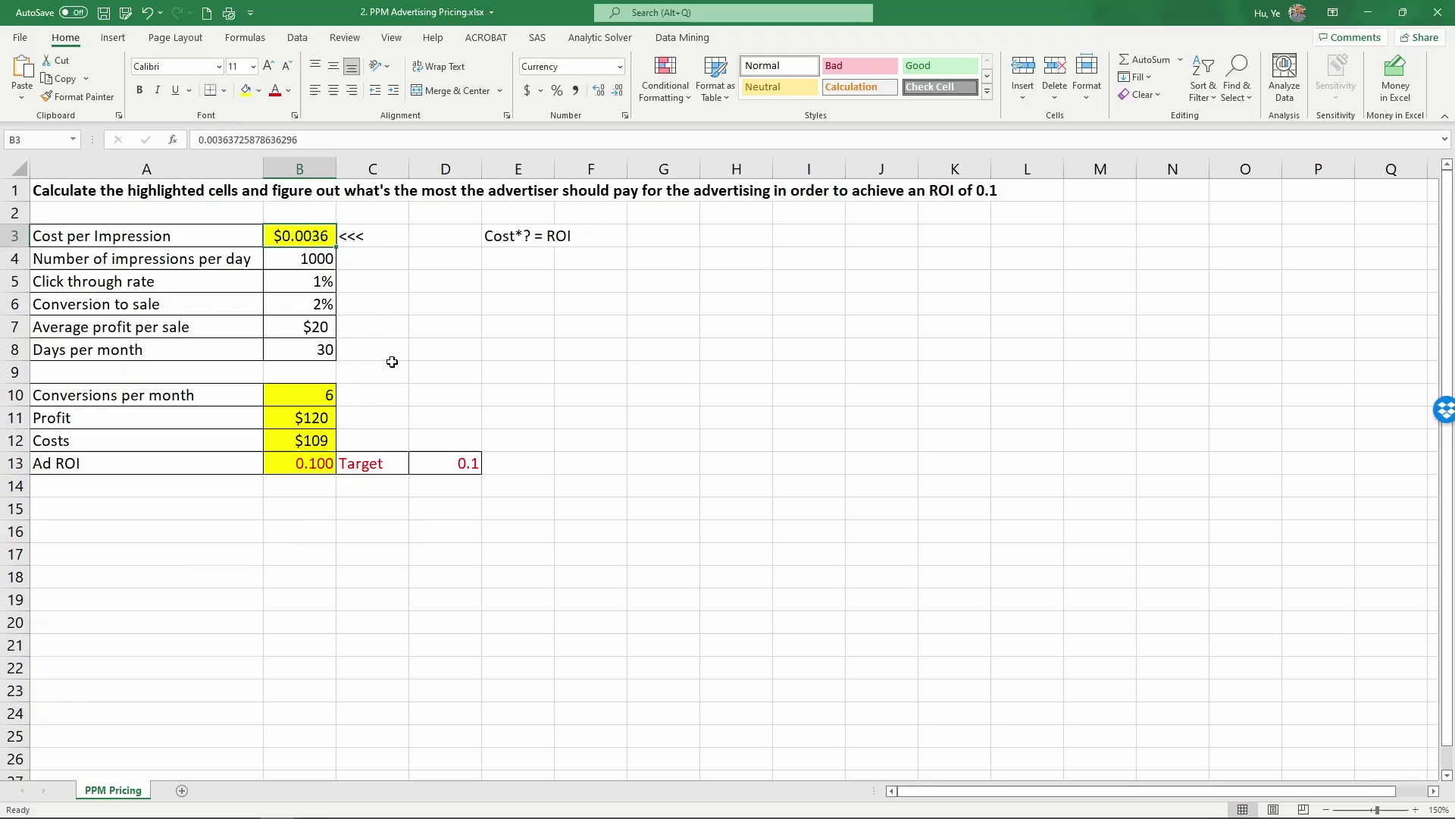